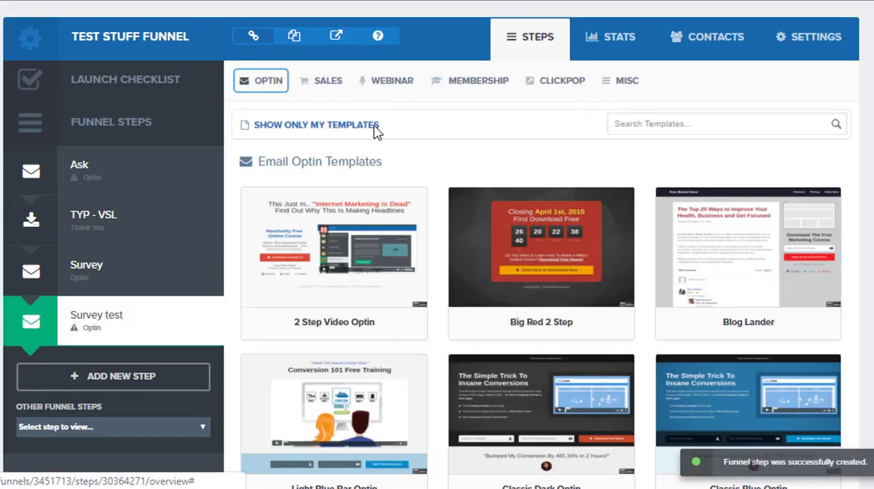
# - Select the "Webinar Sign up" template from the webinar registration templates for the Survey test funnel step
pyautogui.click(401, 81)
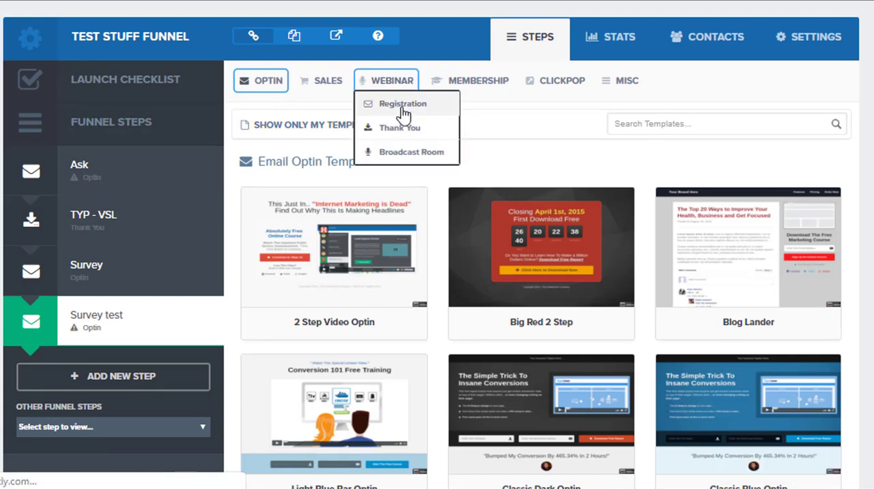
pyautogui.click(403, 110)
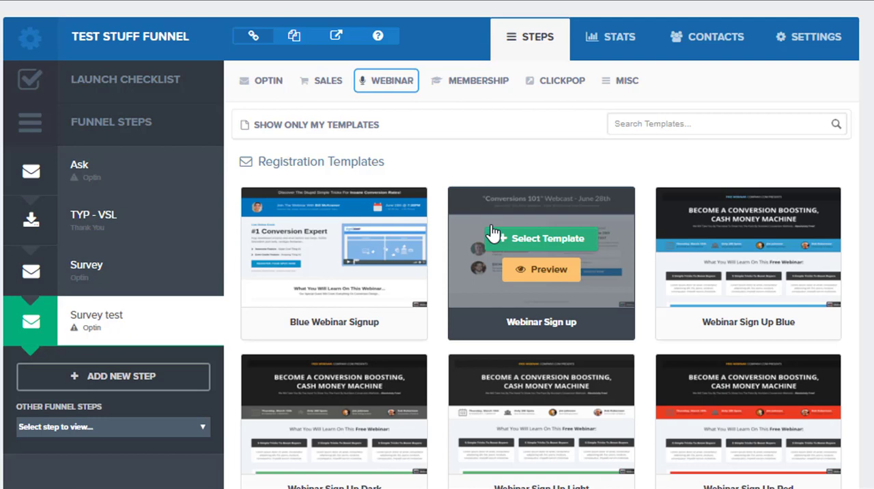
pyautogui.click(531, 238)
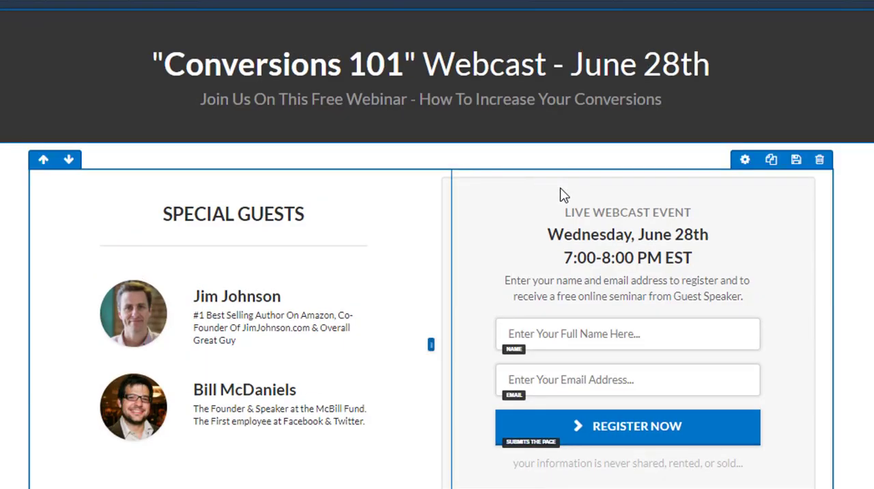
# - Add a Survey element to the registration box, between the registration instructions and the full name field
pyautogui.scroll(-1, 618, 195)
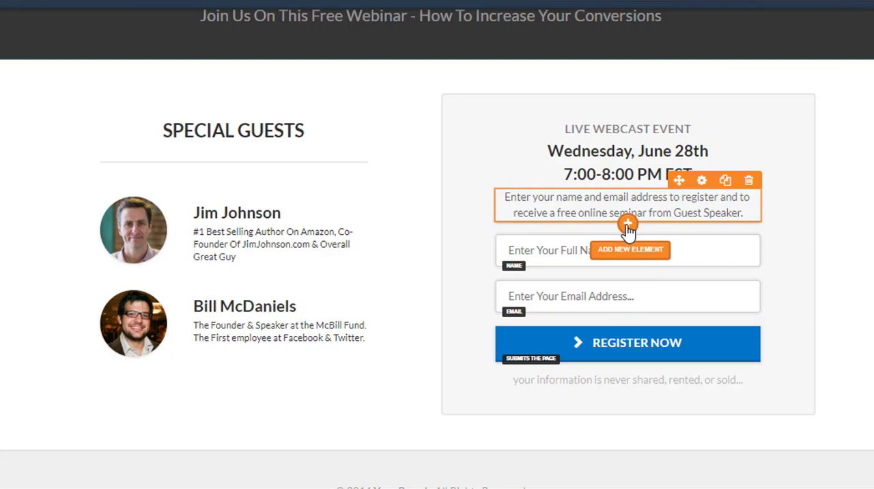
pyautogui.click(628, 225)
pyautogui.scroll(-5, 810, 217)
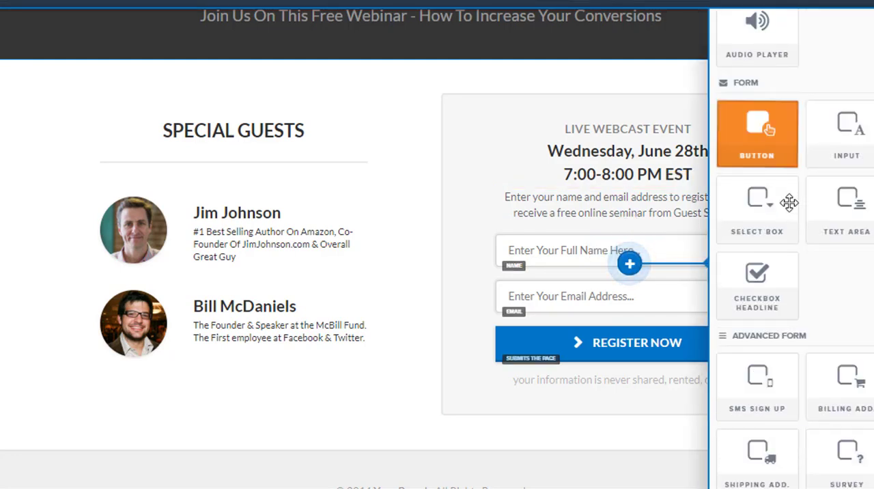
pyautogui.scroll(-3, 796, 208)
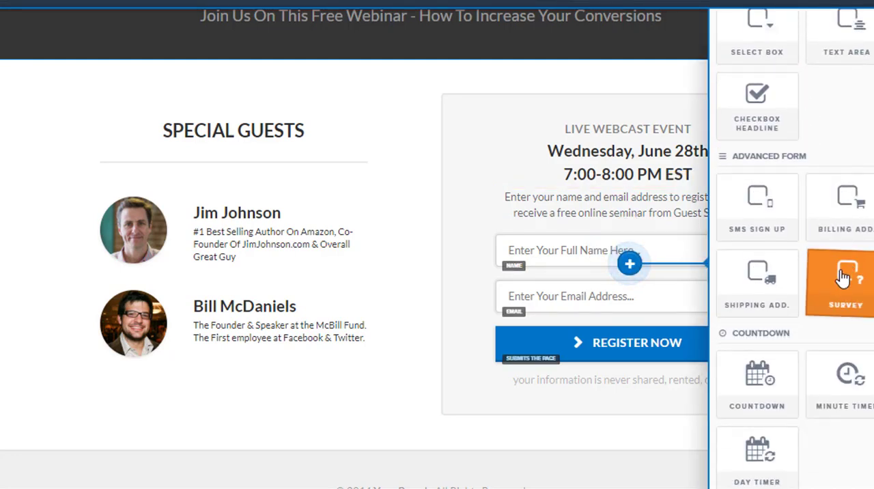
pyautogui.click(568, 245)
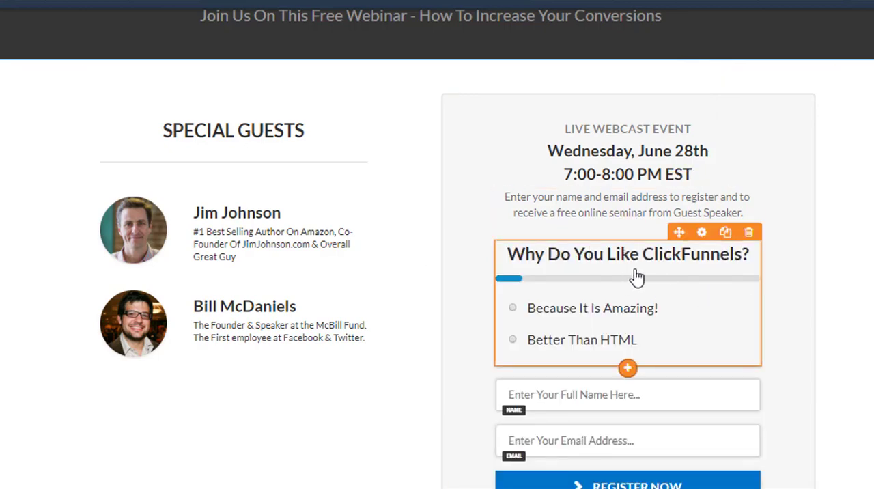
# - Open the new survey element for editing and highlight the webcast headline text on the page
pyautogui.click(636, 278)
pyautogui.click(810, 135)
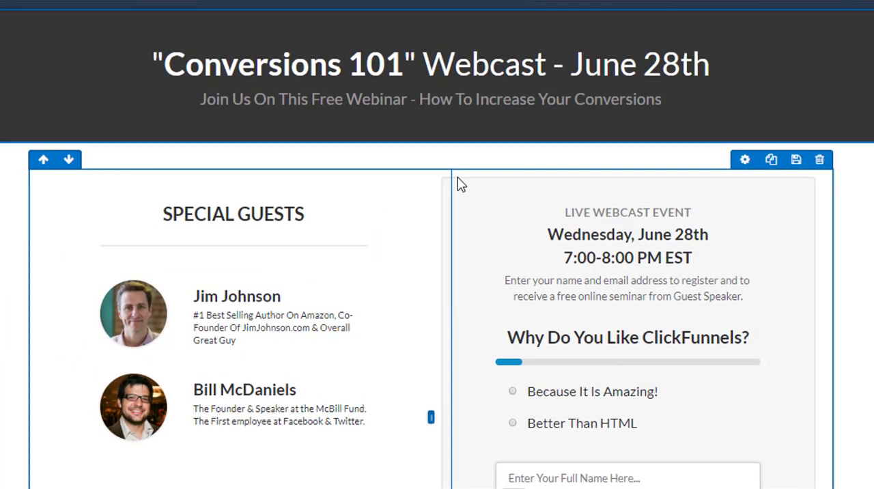
pyautogui.click(383, 81)
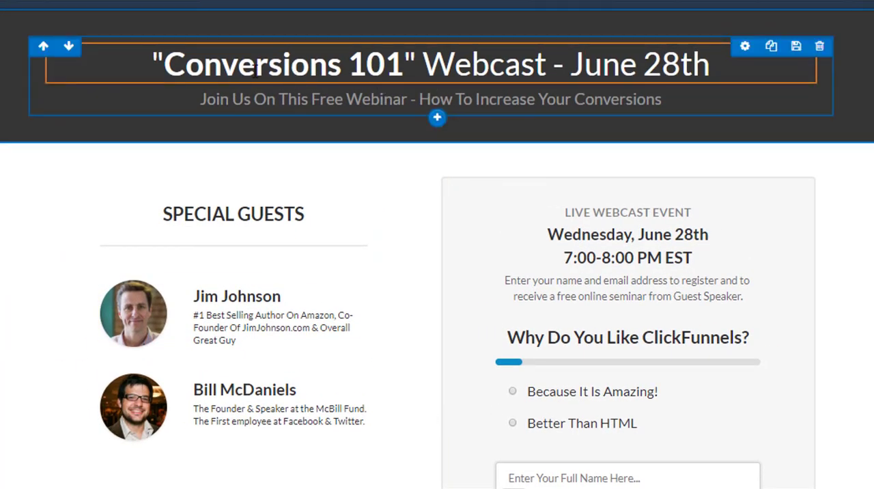
pyautogui.moveTo(166, 63); pyautogui.dragTo(770, 60)
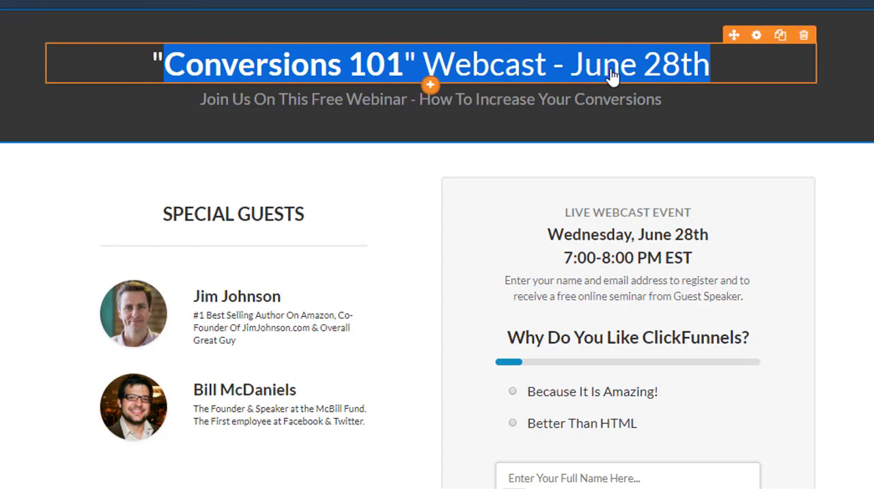
pyautogui.click(248, 313)
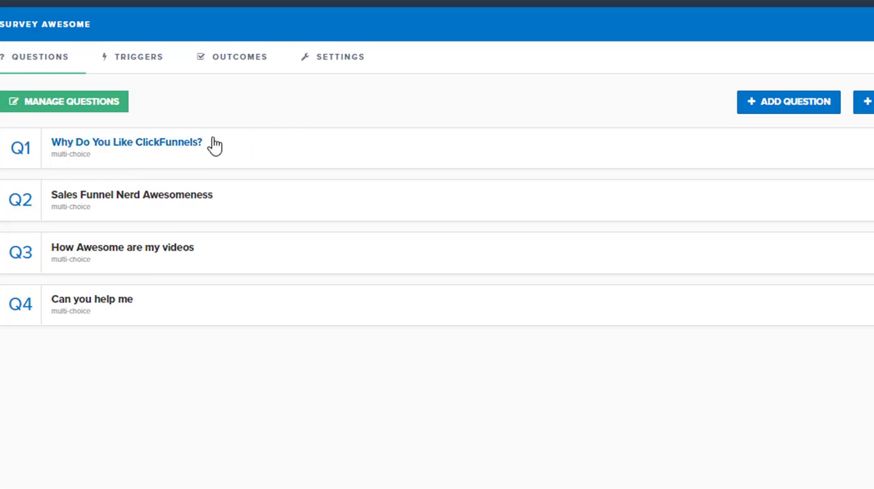
# - Create a multiple-choice question in the survey, adding three extra answers and deleting the last one to leave three
pyautogui.click(781, 103)
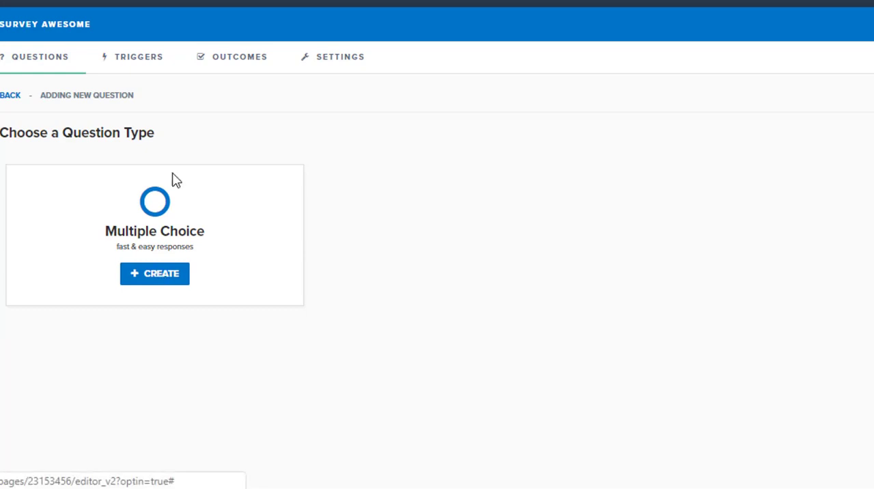
pyautogui.click(164, 272)
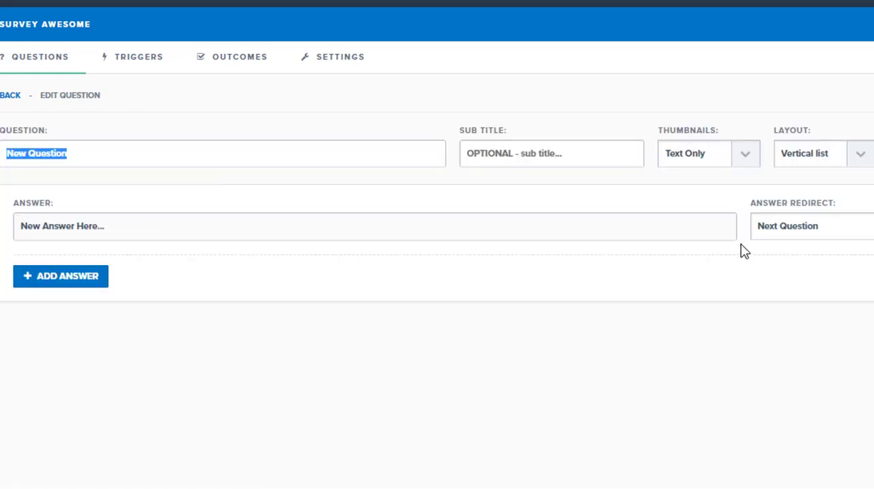
pyautogui.click(65, 279)
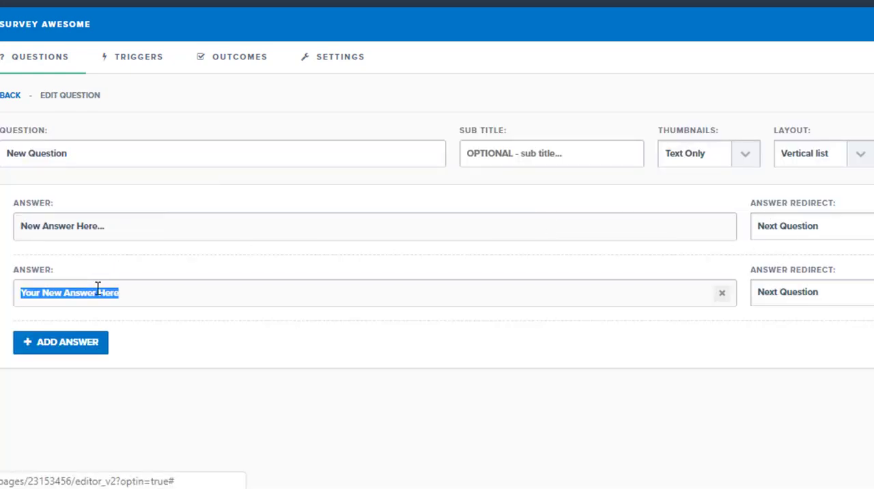
pyautogui.click(88, 349)
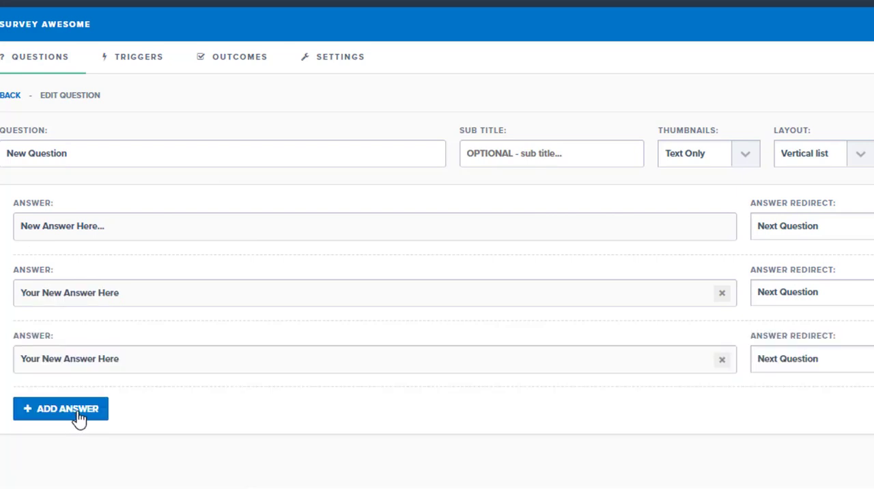
pyautogui.click(77, 414)
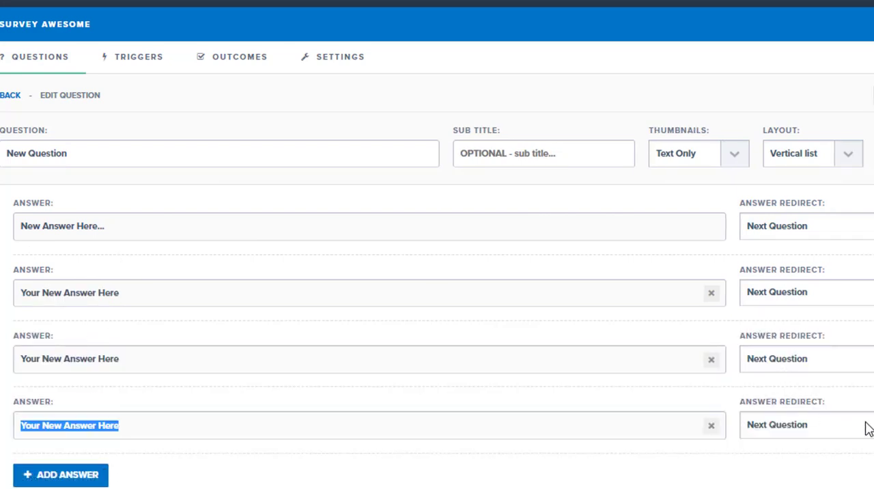
pyautogui.click(711, 426)
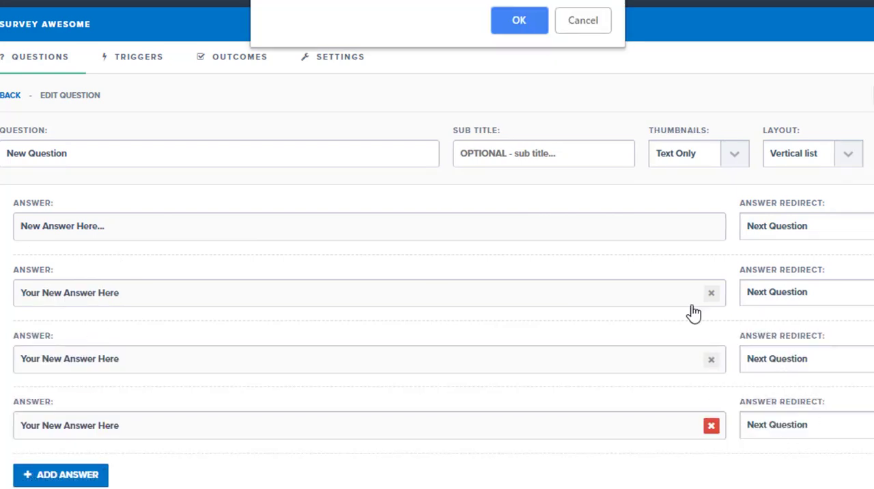
pyautogui.click(512, 39)
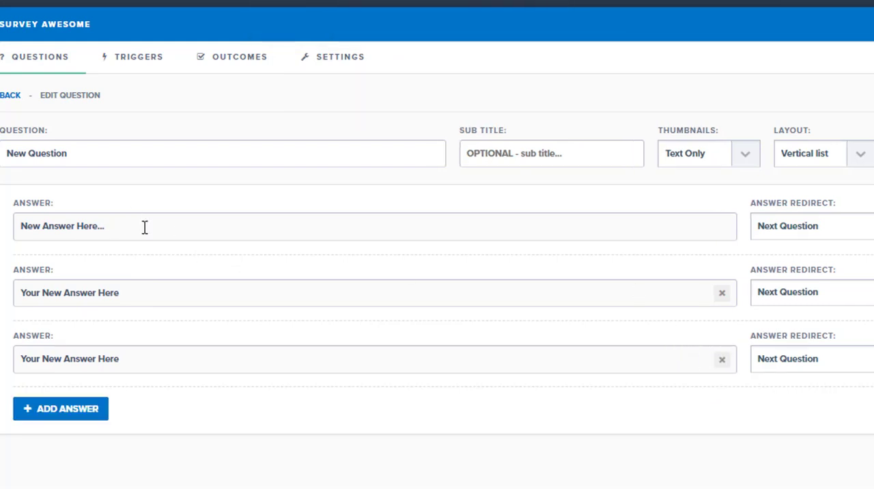
# - Set the new question's three answers to 1, 2 and 3, in that order
pyautogui.moveTo(144, 226); pyautogui.dragTo(21, 226)
pyautogui.write('1')
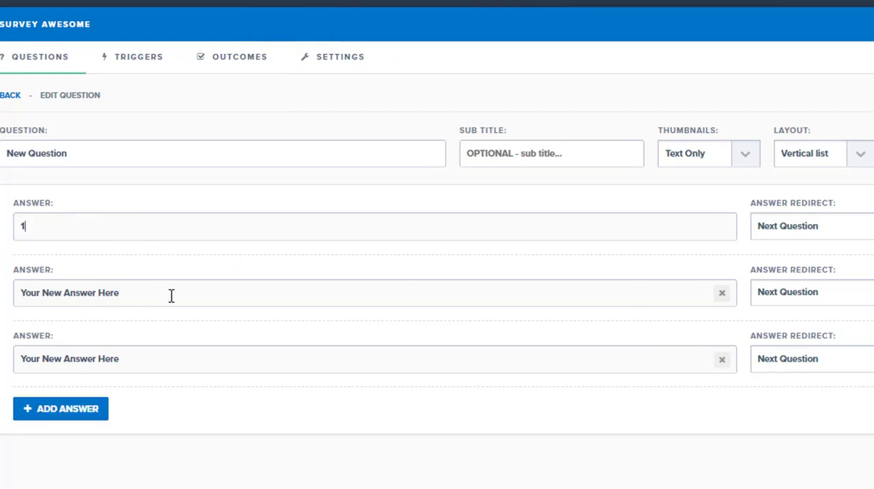
pyautogui.press('Tab')
pyautogui.write('2')
pyautogui.moveTo(126, 360); pyautogui.dragTo(19, 360)
pyautogui.write('3')
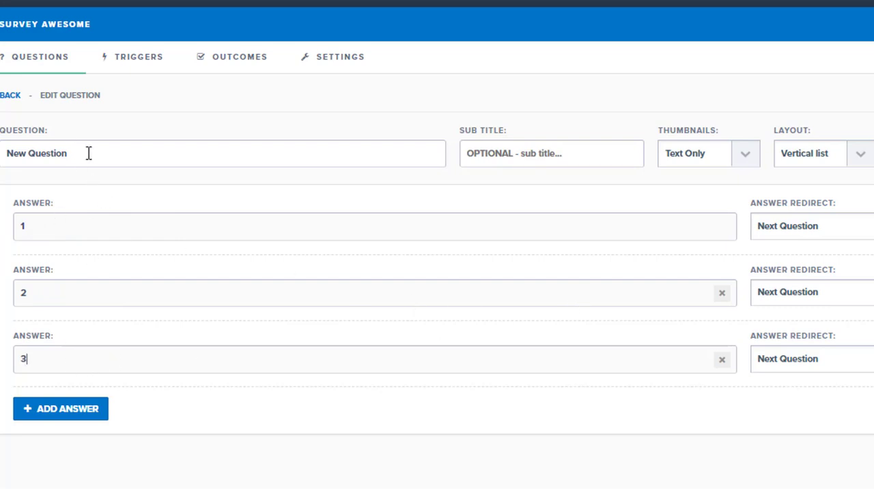
# - Title the question "How many times did I curse making this survey" and return to the question list
pyautogui.moveTo(88, 153); pyautogui.dragTo(2, 153)
pyautogui.write('Ho')
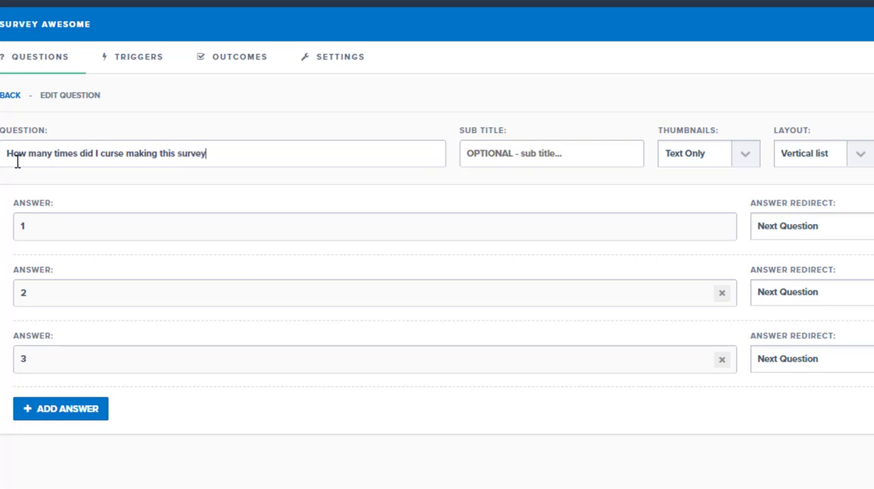
pyautogui.click(11, 98)
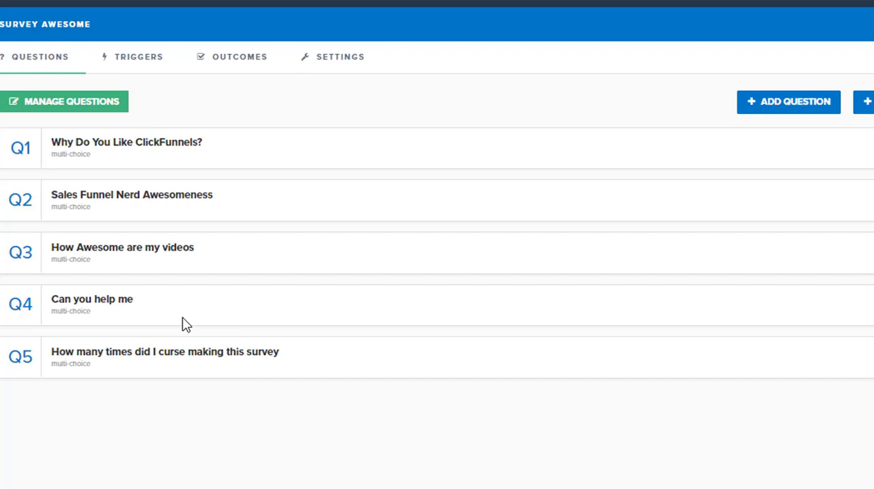
# - Add a new survey outcome titled "Consultation"
pyautogui.click(234, 58)
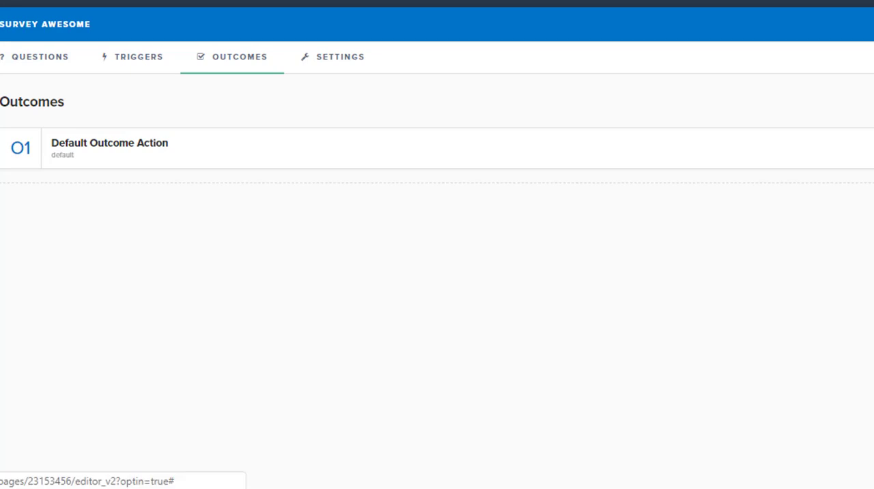
pyautogui.click(873, 103)
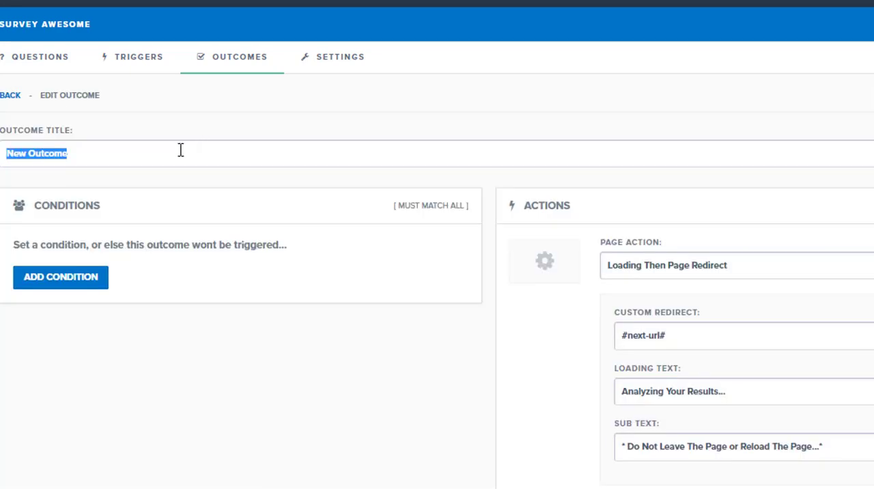
pyautogui.write('Consultation')
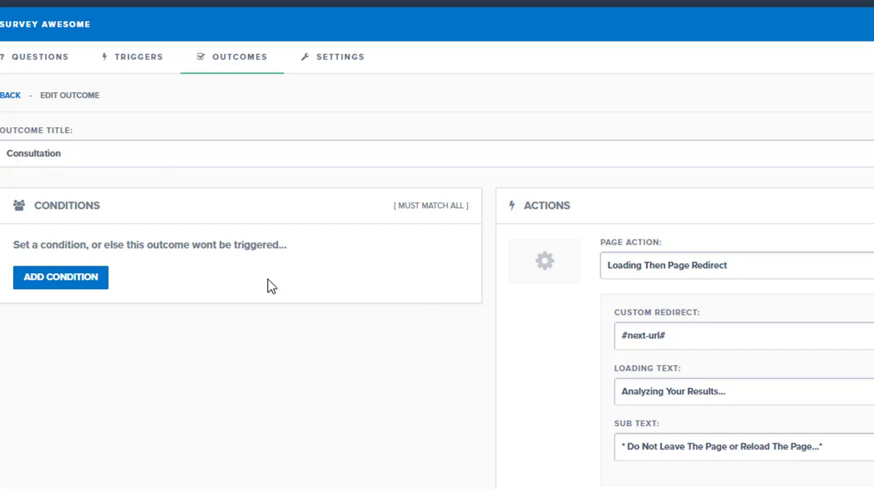
# - Add a condition to the Consultation outcome: "Can you help me" equals "I'd like to schedule a call with an Expert"
pyautogui.click(69, 279)
pyautogui.click(134, 273)
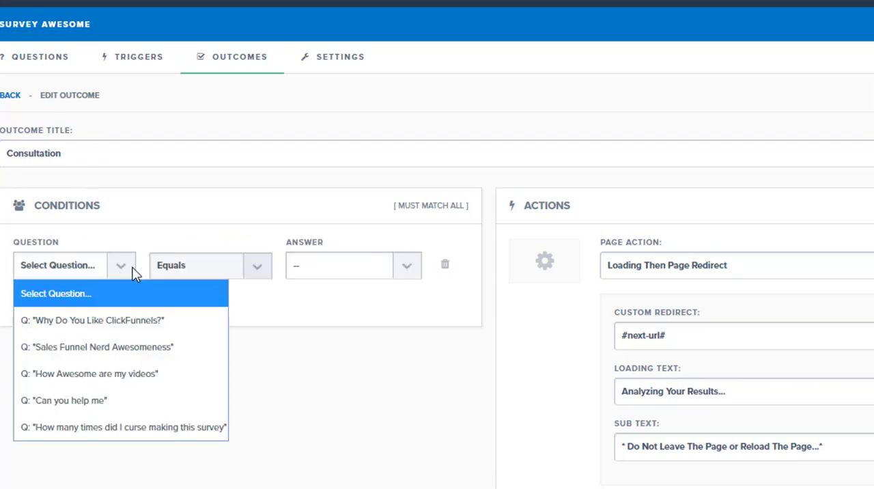
pyautogui.click(74, 400)
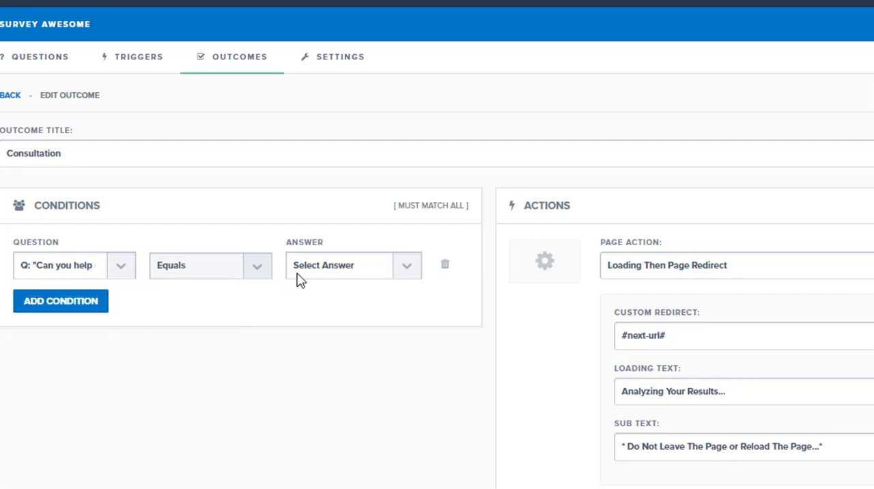
pyautogui.click(403, 276)
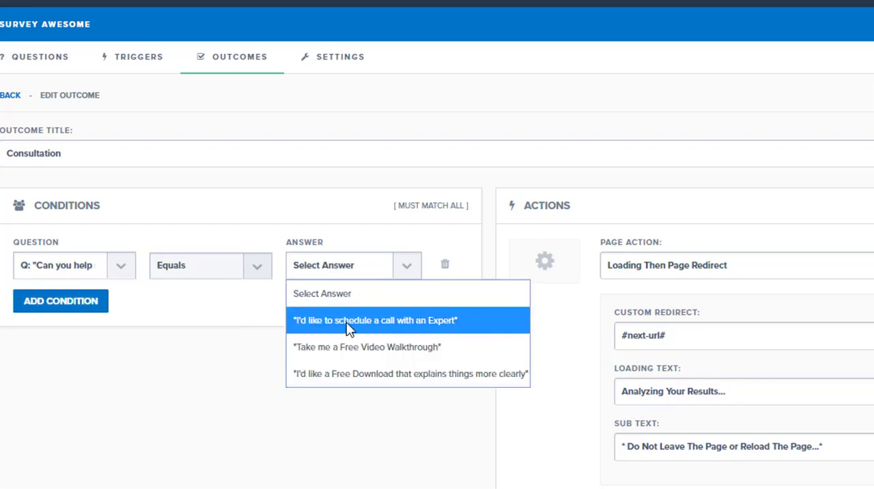
pyautogui.click(351, 322)
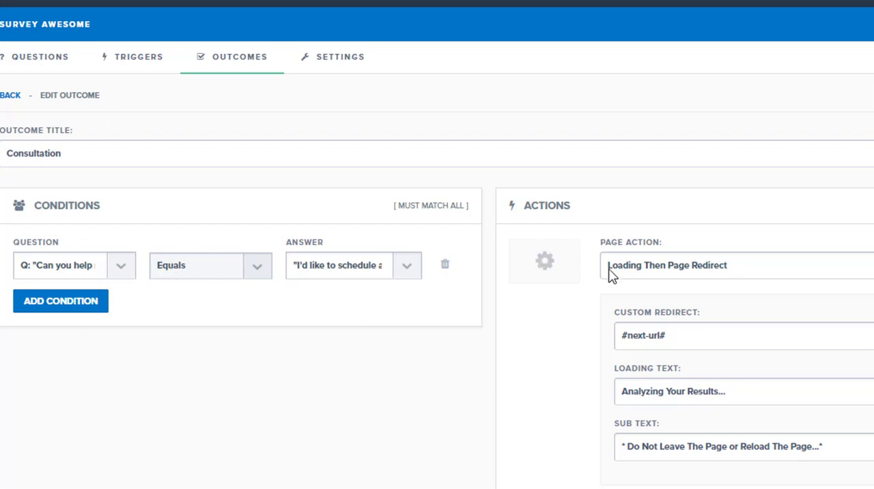
# - Set the outcome's page action to Instant Page Redirect, enter the owner's website address ending in /freesession as custom redirect, and return to the outcomes
pyautogui.click(715, 271)
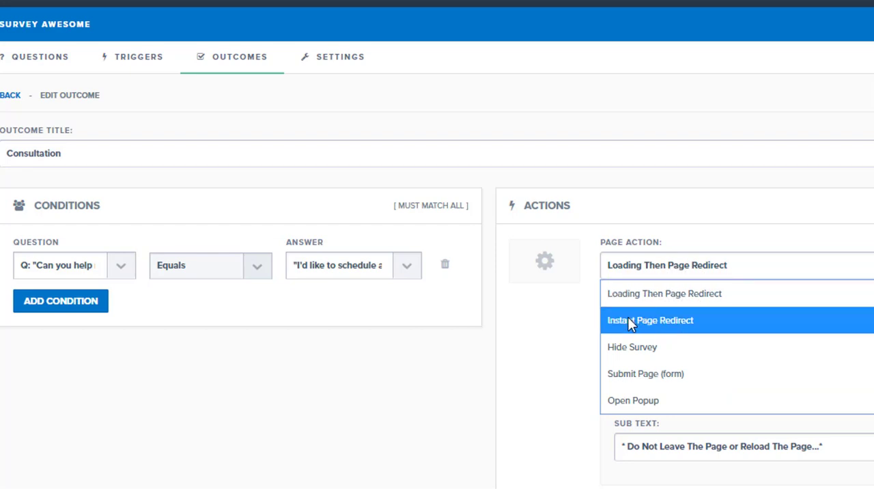
pyautogui.click(717, 331)
pyautogui.moveTo(713, 344); pyautogui.dragTo(614, 345)
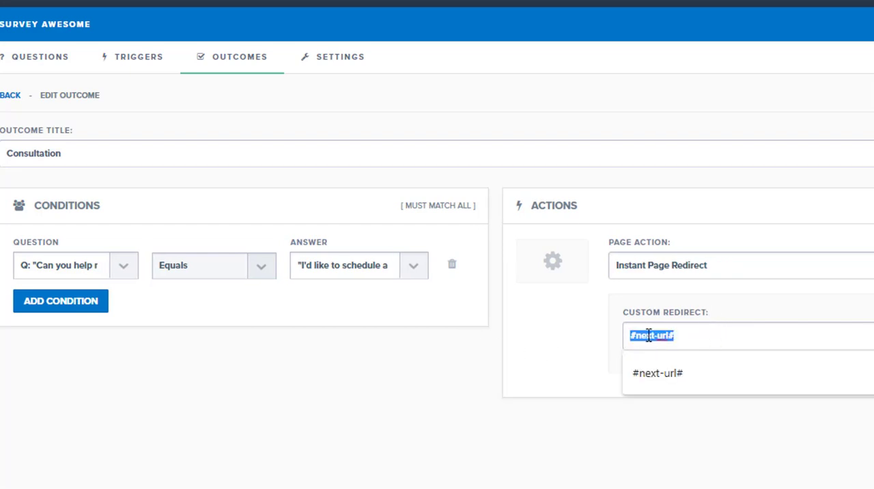
pyautogui.write('h')
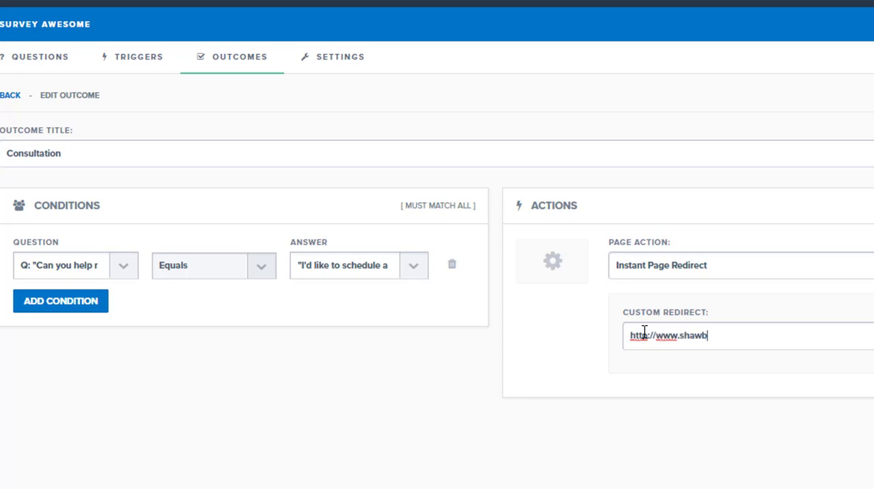
pyautogui.write('ttp://www.shawnbayley.com')
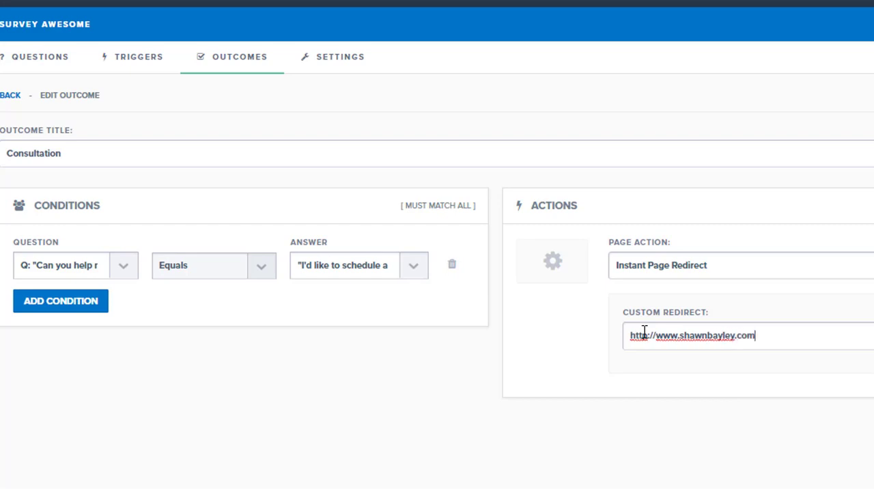
pyautogui.click(813, 364)
pyautogui.click(777, 335)
pyautogui.write('/freesession')
pyautogui.click(291, 379)
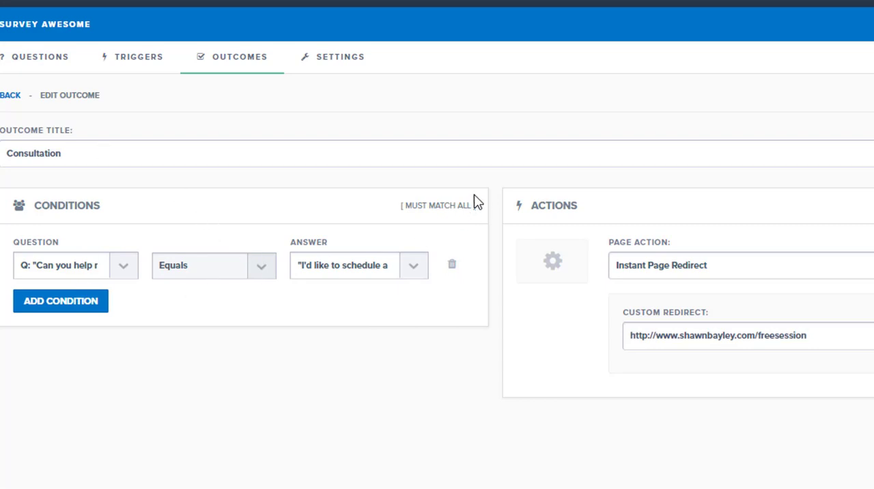
pyautogui.click(9, 97)
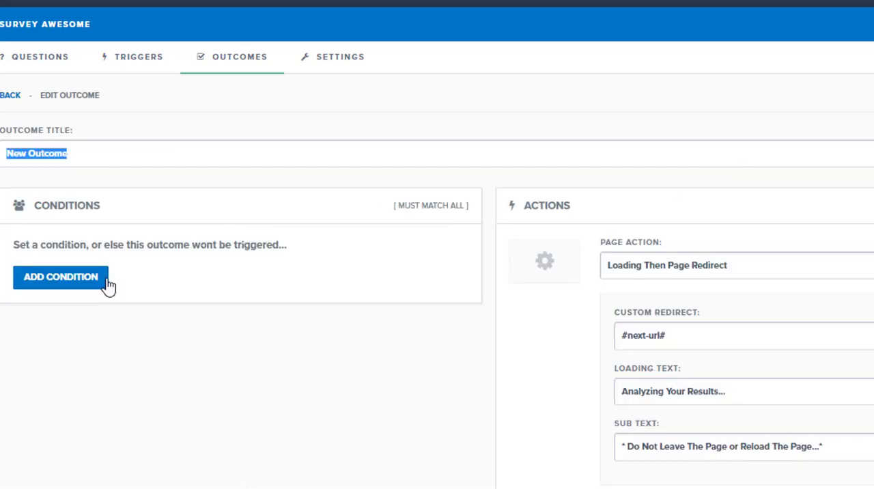
# - Add a condition to the new outcome: "Can you help me" equals "Take me a Free Video Walkthrough"
pyautogui.click(87, 281)
pyautogui.click(127, 276)
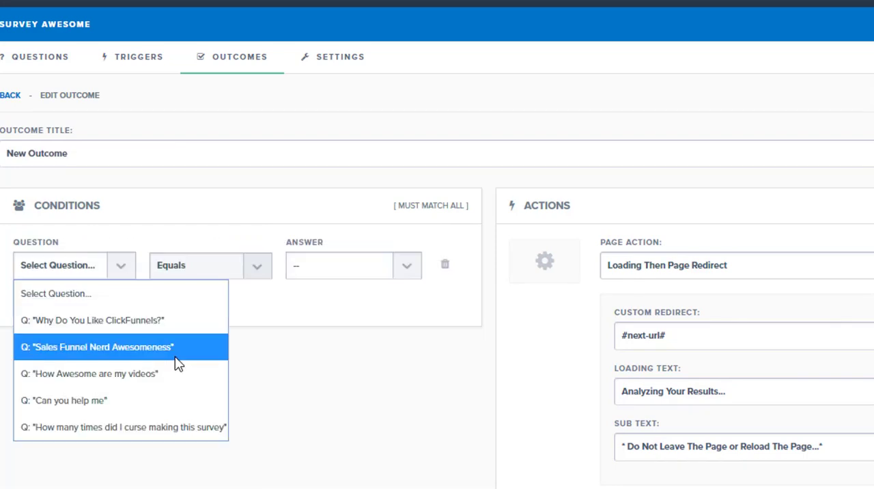
pyautogui.click(148, 399)
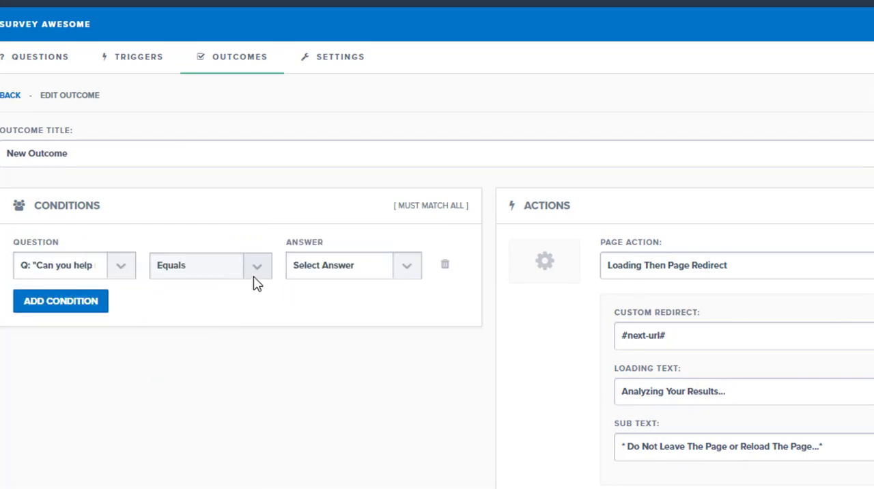
pyautogui.click(405, 269)
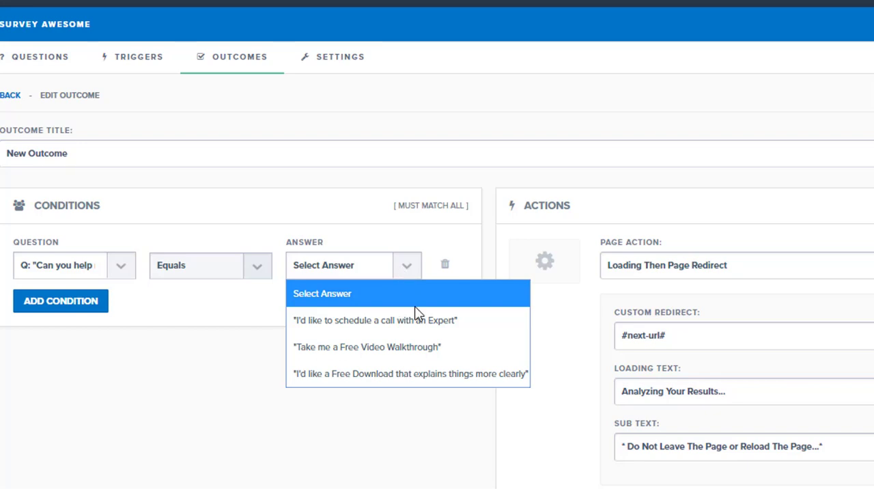
pyautogui.click(354, 347)
# - Set the outcome's page action to Instant Page Redirect with "youtube link" as the custom redirect
pyautogui.click(661, 272)
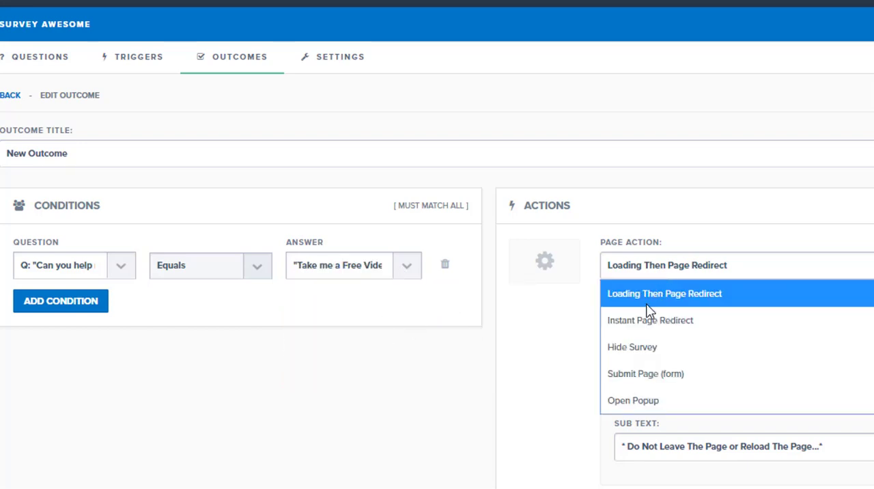
pyautogui.click(652, 321)
pyautogui.moveTo(551, 330); pyautogui.dragTo(530, 312)
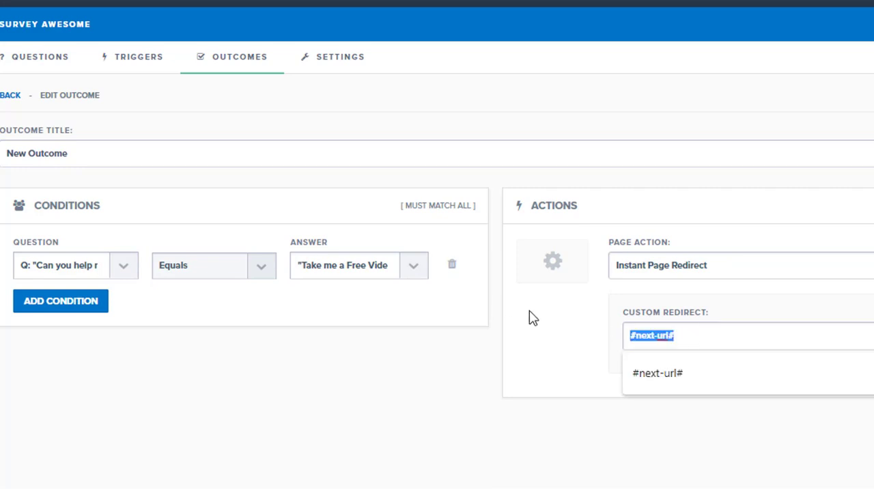
pyautogui.write('youtube link')
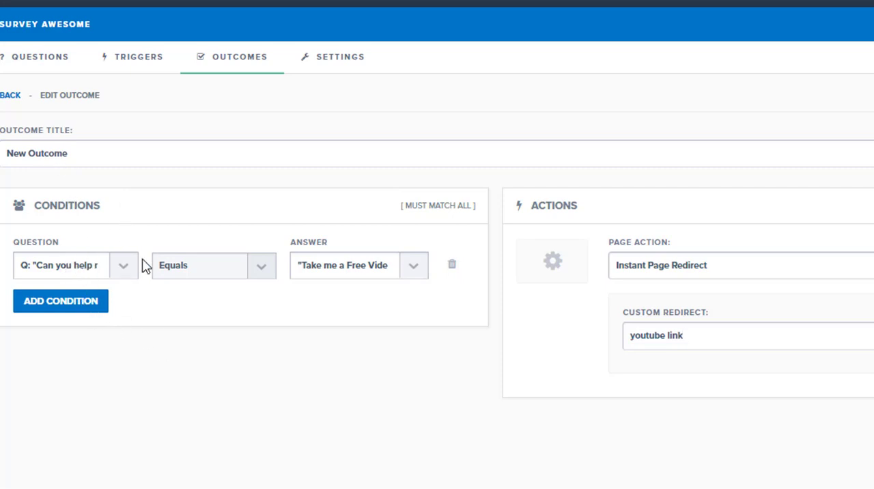
# - Add a second condition, "Sales Funnel Nerd Awesomeness" equals "Totally!", and return to the outcomes list
pyautogui.click(87, 302)
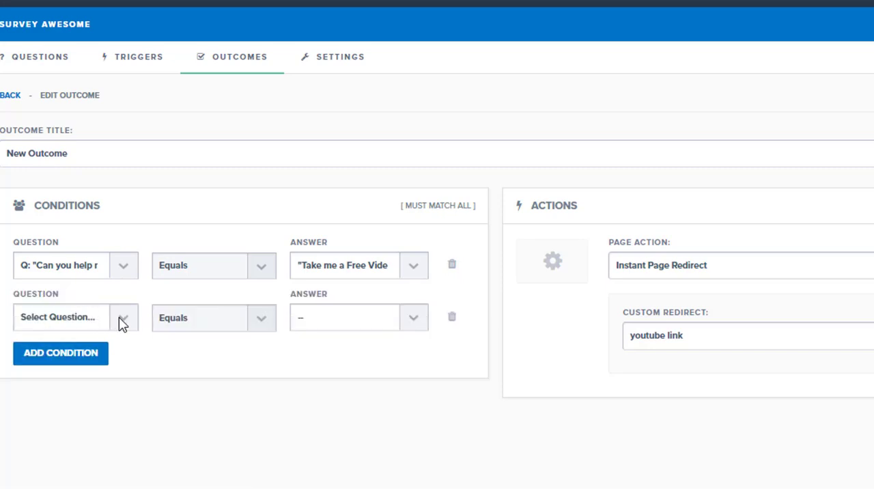
pyautogui.click(124, 321)
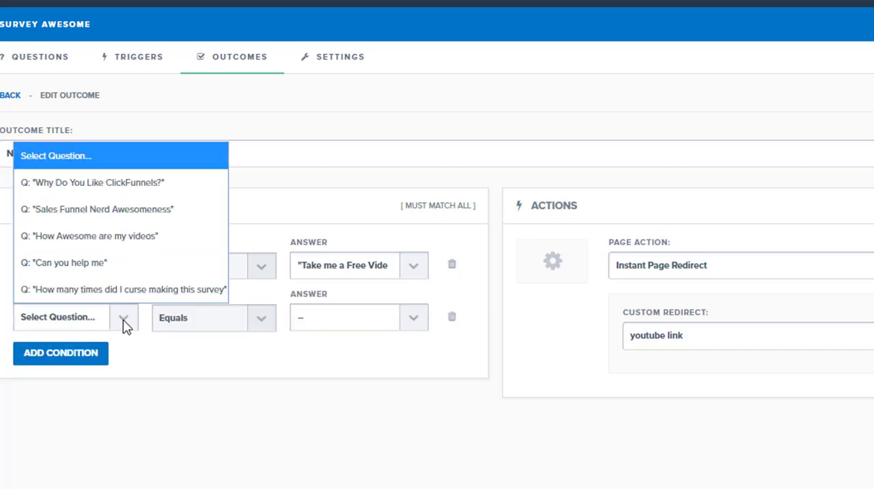
pyautogui.click(101, 218)
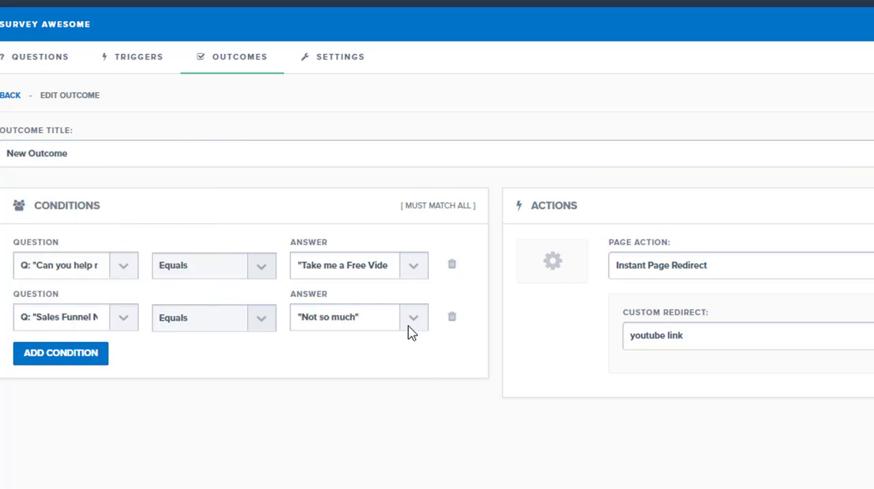
pyautogui.click(408, 326)
pyautogui.click(362, 379)
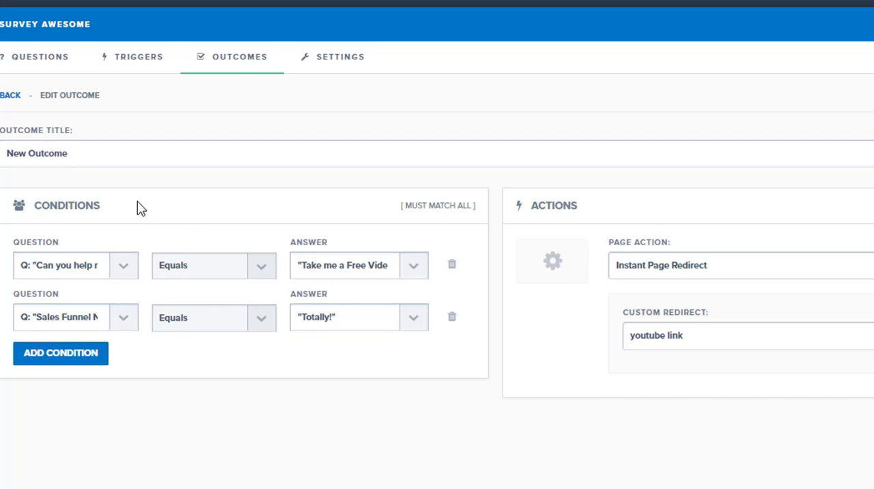
pyautogui.click(10, 95)
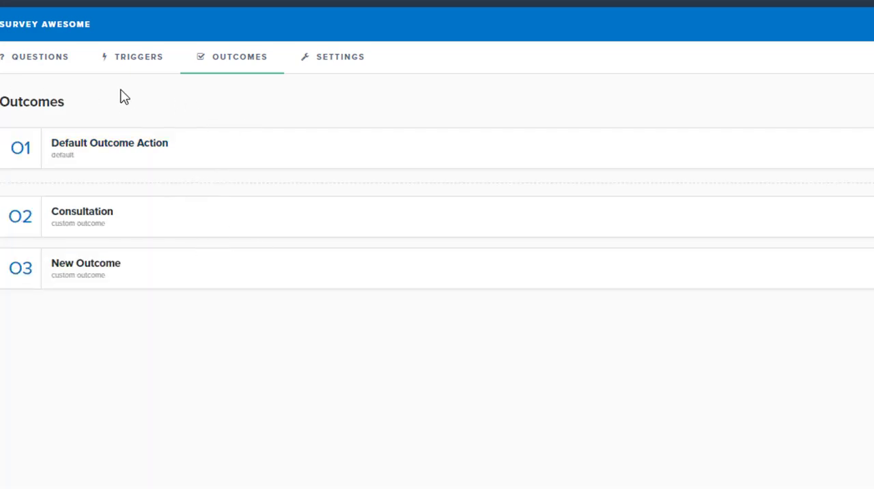
# - Examine the answer redirect options for the Free Download answer of the "Can you help me" question
pyautogui.click(58, 68)
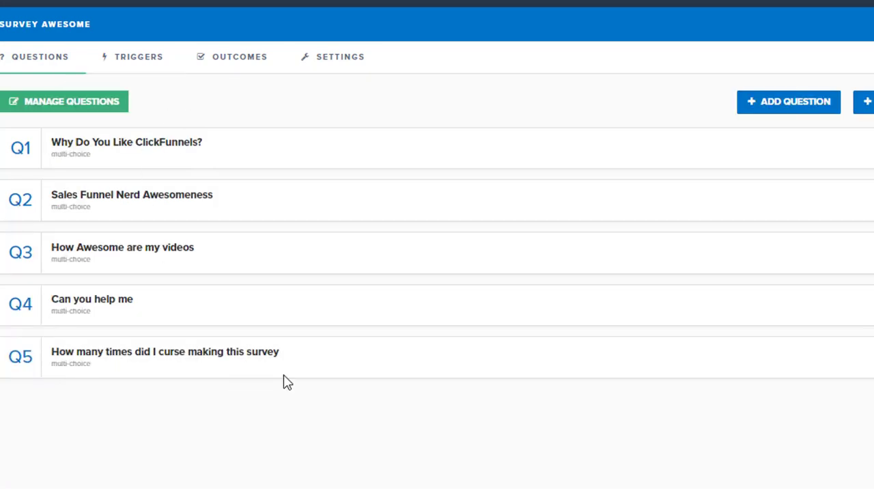
pyautogui.click(117, 305)
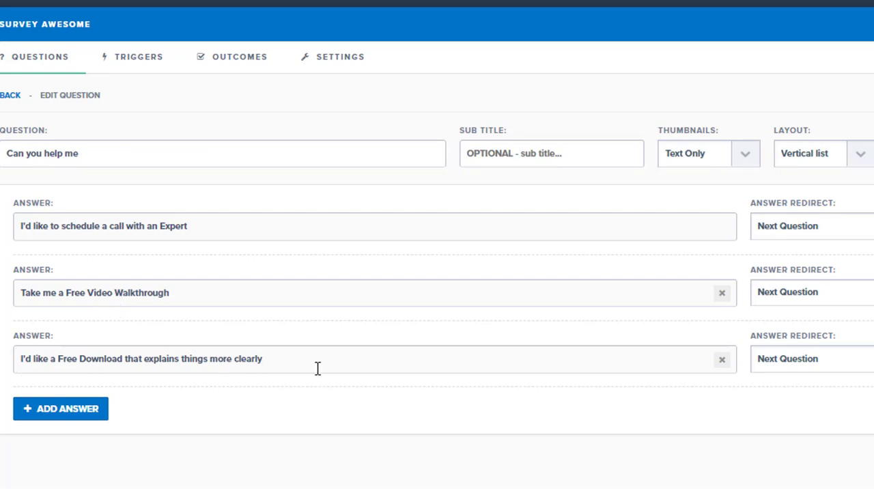
pyautogui.click(791, 360)
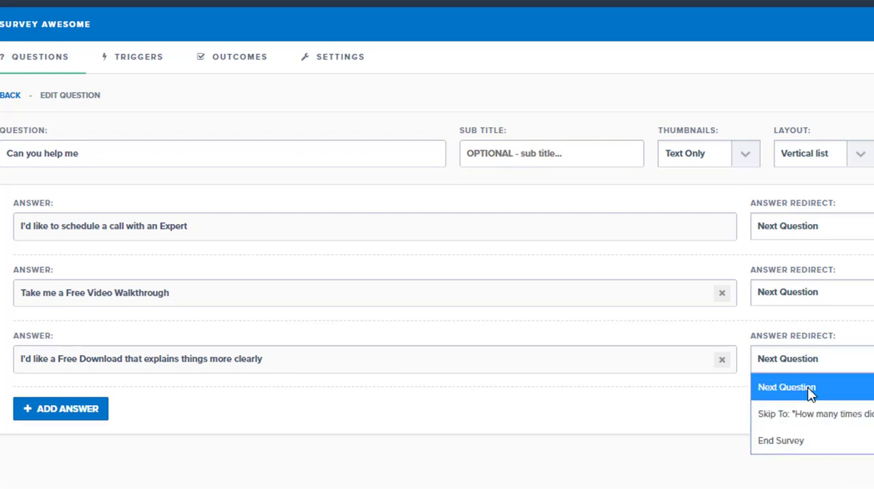
pyautogui.click(658, 440)
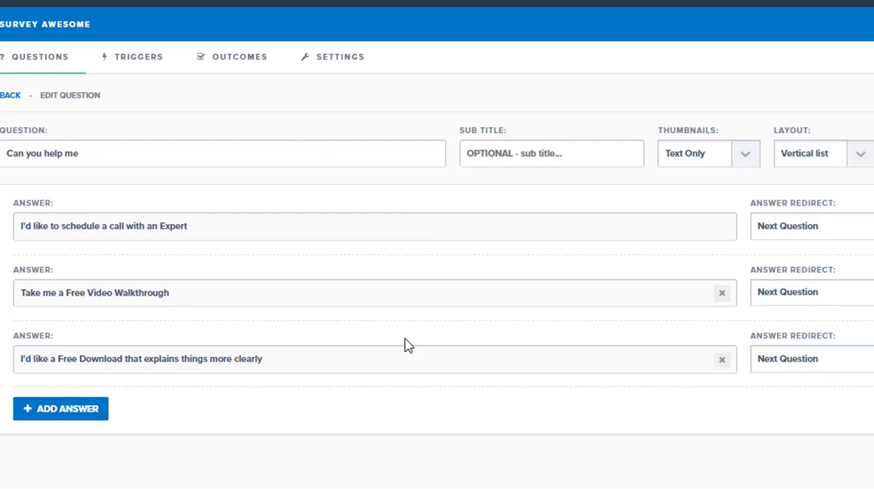
pyautogui.click(8, 99)
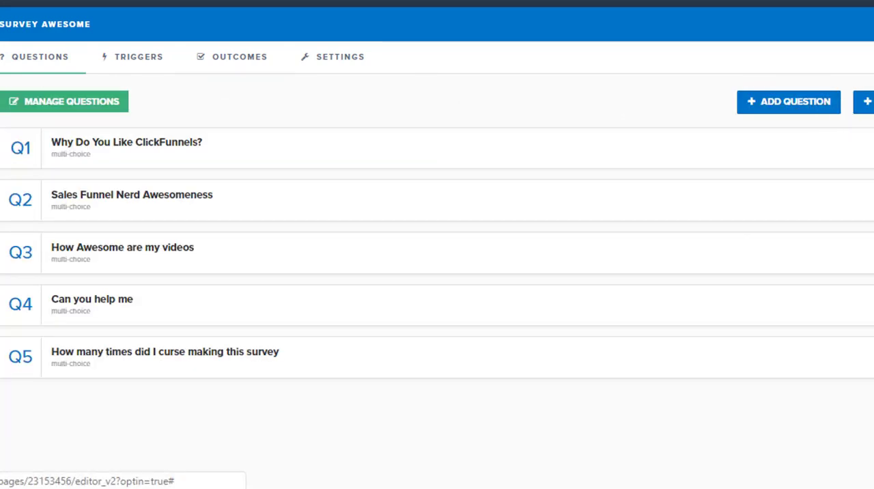
pyautogui.click(121, 304)
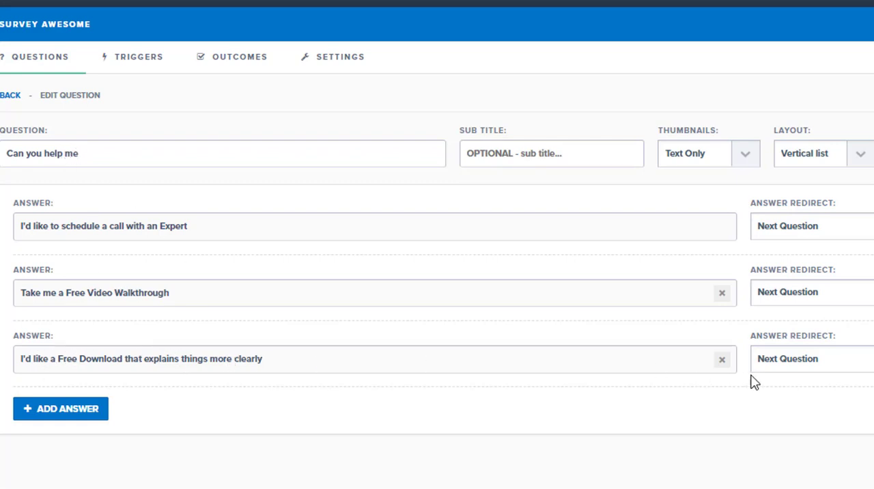
pyautogui.click(788, 362)
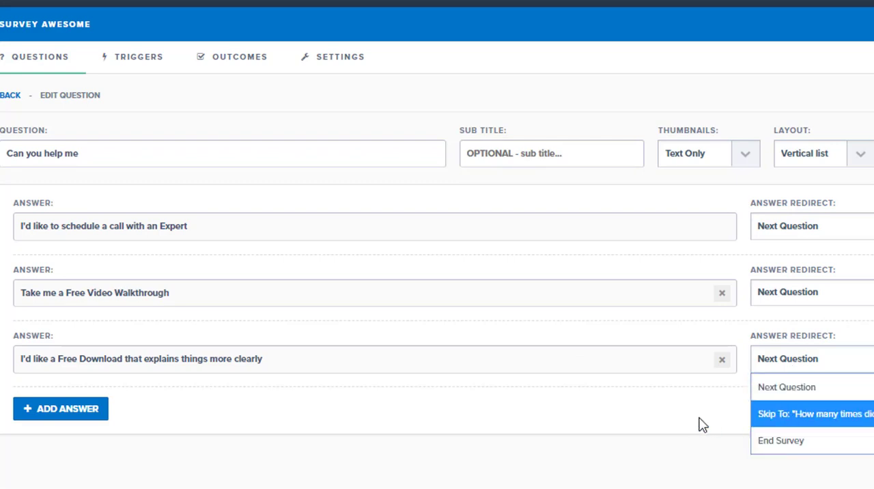
pyautogui.click(671, 419)
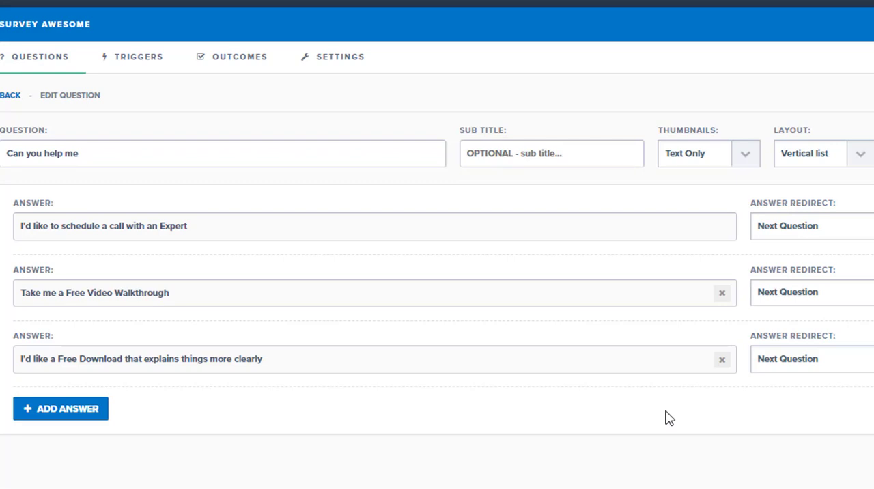
pyautogui.click(9, 95)
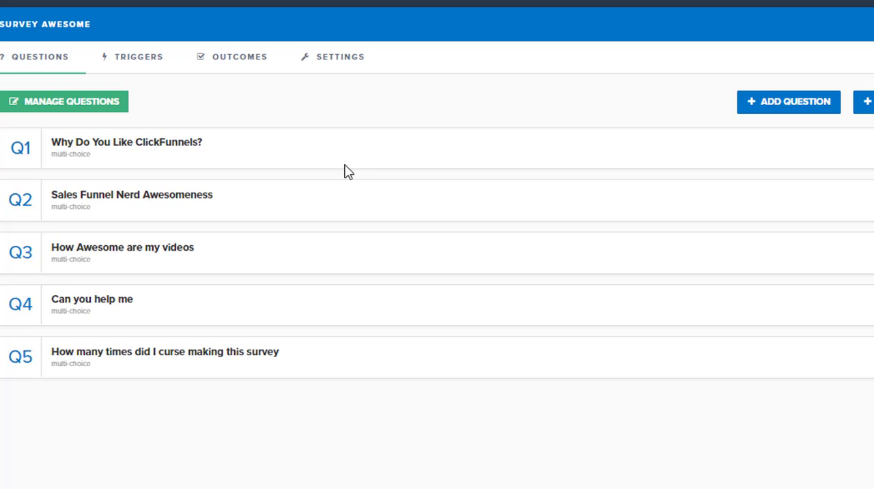
# - Review the survey's triggers, outcomes and settings, and return to its questions
pyautogui.click(139, 65)
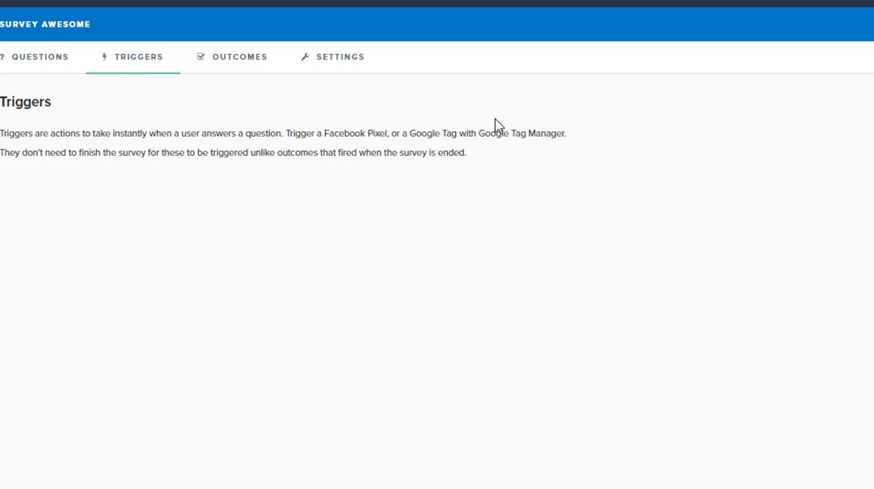
pyautogui.click(237, 67)
pyautogui.click(326, 63)
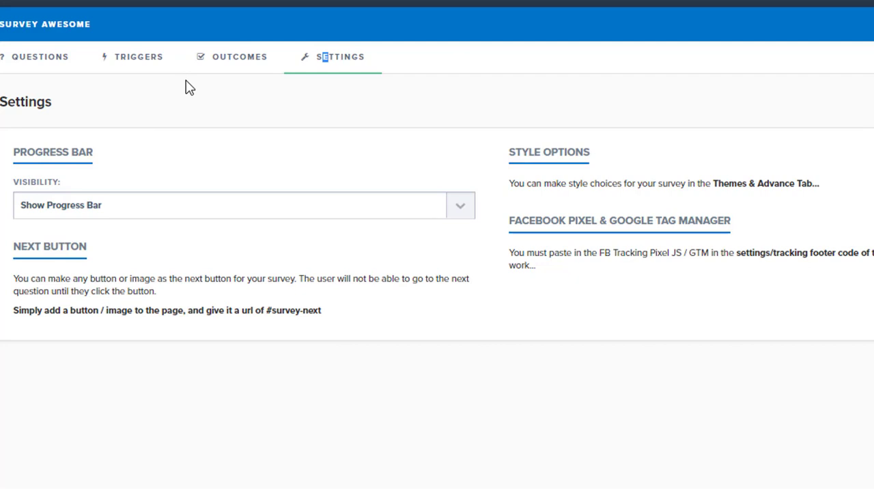
pyautogui.click(50, 68)
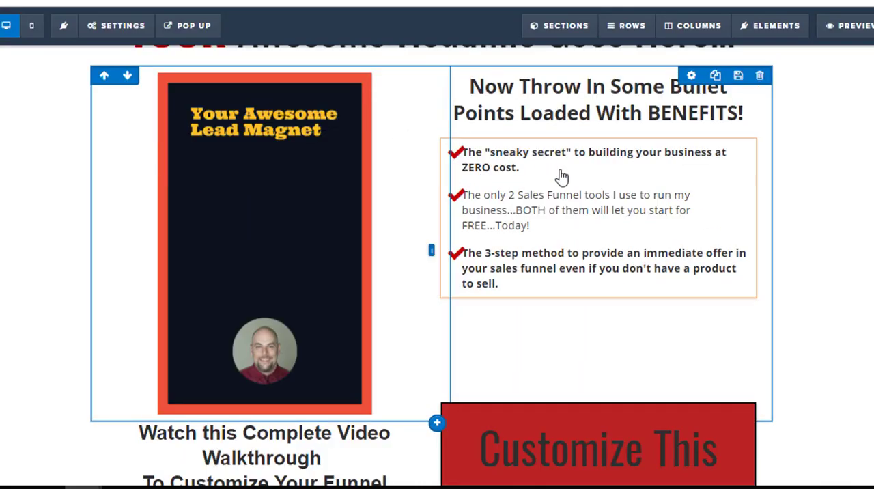
# - Replace the header logo with the round portrait photo from the image library
pyautogui.scroll(3, 560, 176)
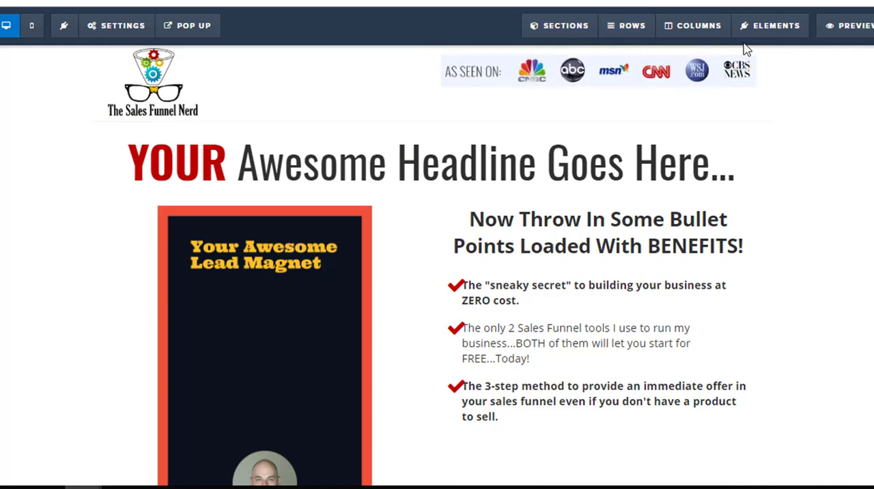
pyautogui.moveTo(748, 26)
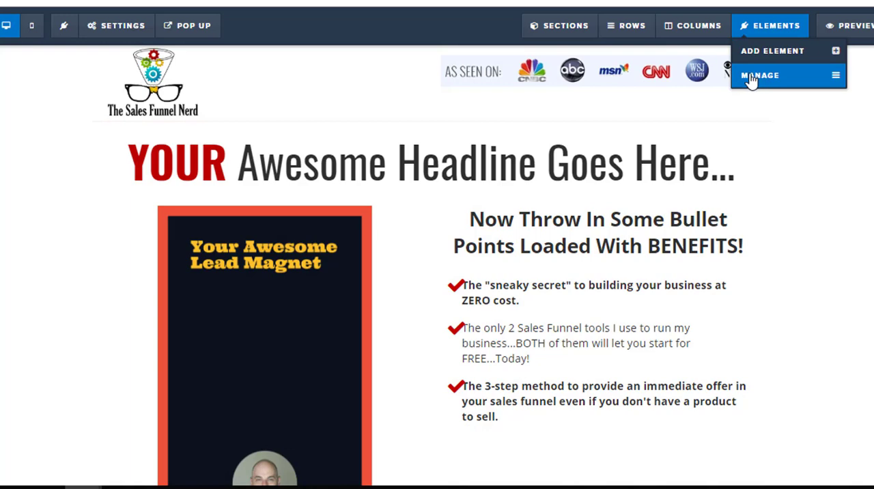
pyautogui.click(755, 77)
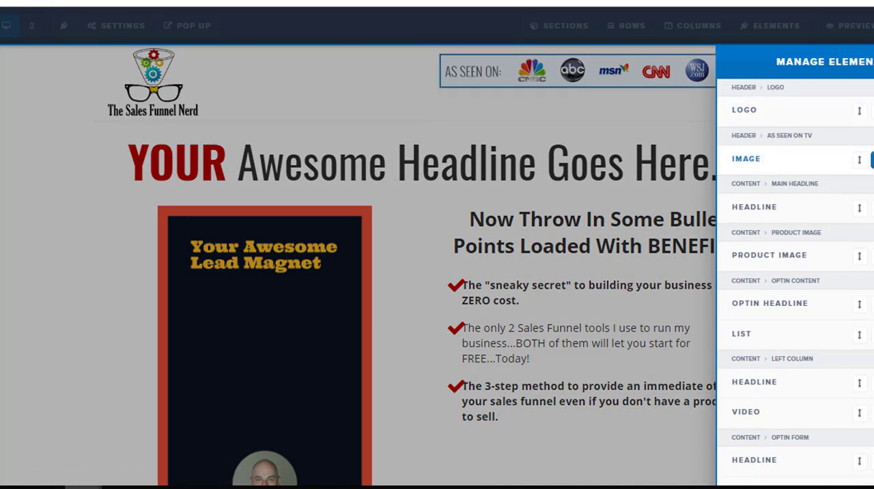
pyautogui.click(185, 99)
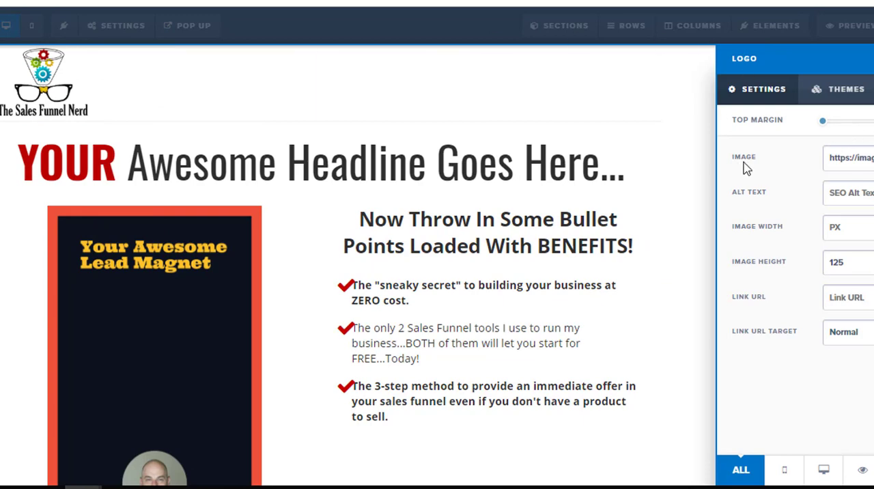
pyautogui.click(871, 157)
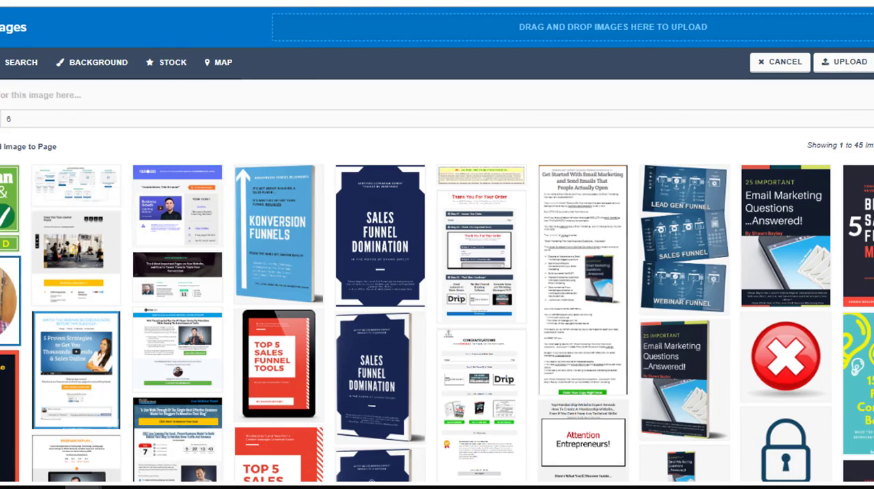
pyautogui.click(261, 169)
pyautogui.click(182, 176)
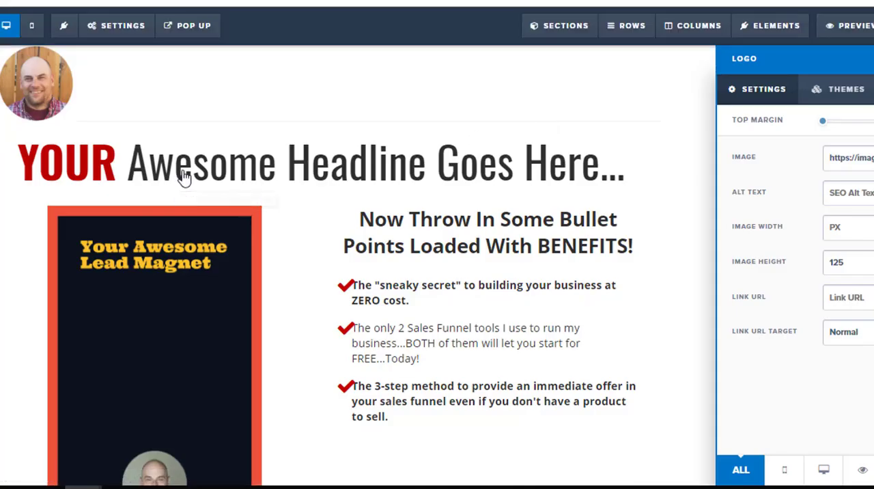
# - Replace the main headline's text after "YOUR" with "Insert Your Awesome Headline", breaking the line before "Awesome"
pyautogui.click(244, 167)
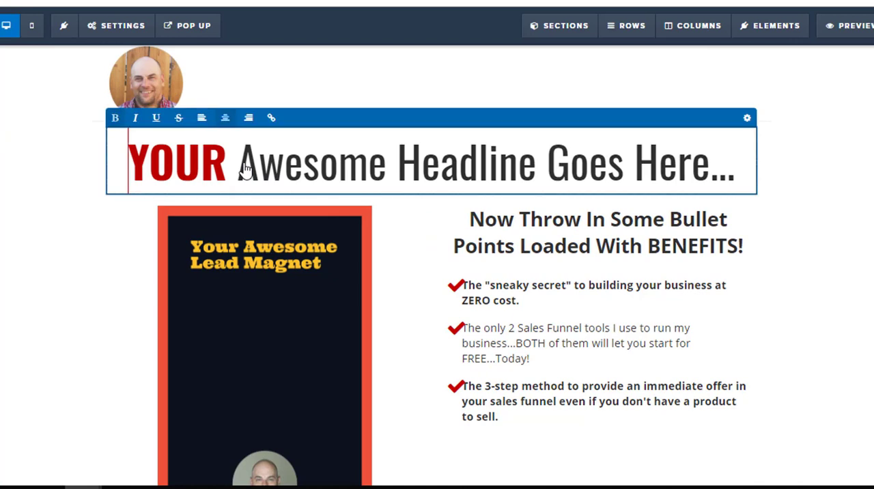
pyautogui.moveTo(239, 166); pyautogui.dragTo(716, 134)
pyautogui.write('Insert ')
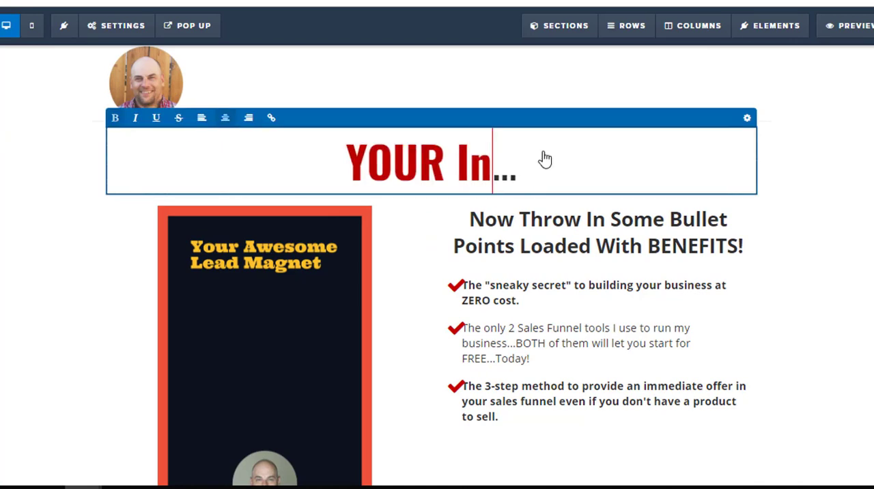
pyautogui.write('Your Aw')
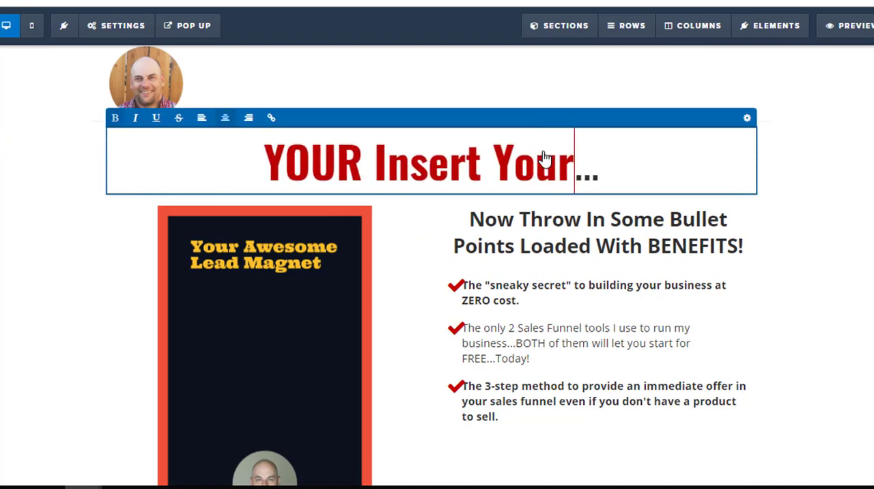
pyautogui.write('esome Head')
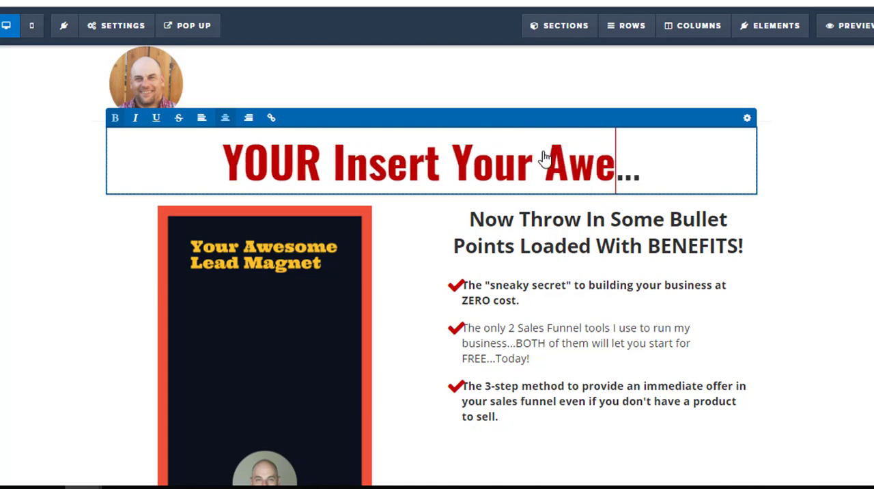
pyautogui.write('lin')
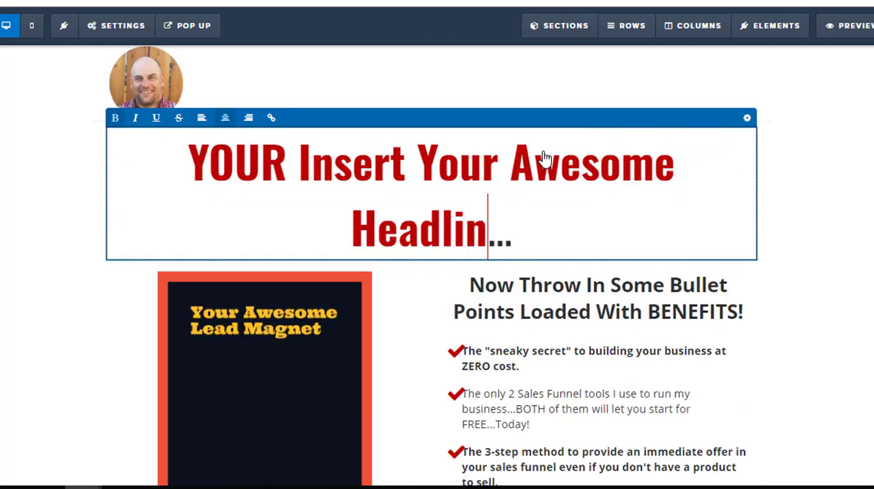
pyautogui.write('e')
pyautogui.click(512, 162)
pyautogui.press('Return')
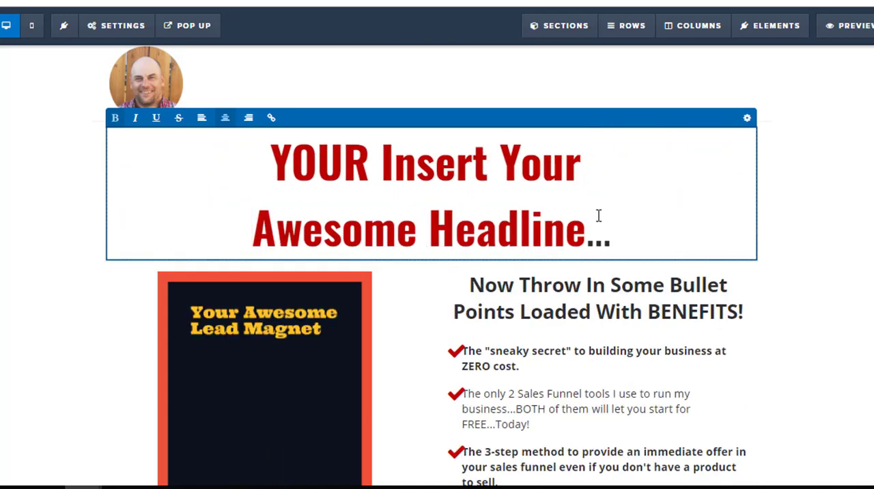
# - Finish editing the headline and review the page's lead magnet image, benefit bullets, walkthrough video, email form and footer
pyautogui.click(770, 174)
pyautogui.press('Escape')
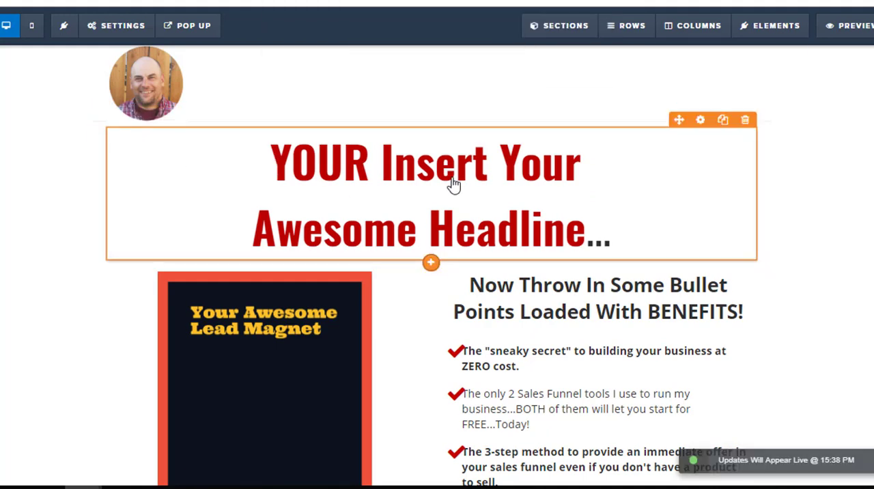
pyautogui.scroll(-1, 519, 309)
pyautogui.scroll(-1, 521, 308)
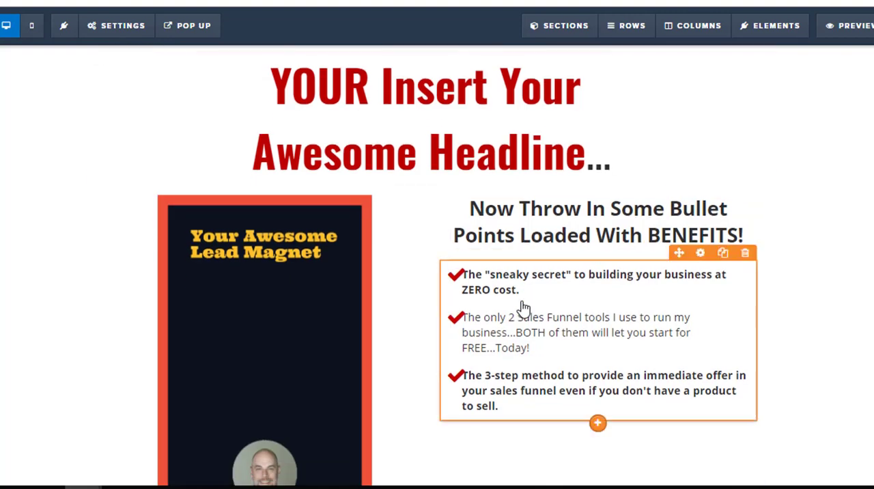
pyautogui.scroll(-2, 273, 247)
pyautogui.scroll(-2, 273, 247)
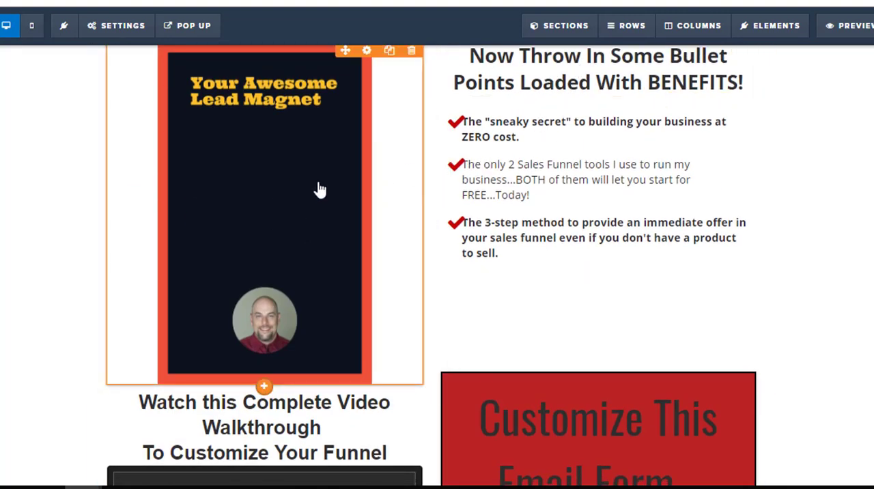
pyautogui.scroll(-2, 319, 189)
pyautogui.scroll(-4, 245, 217)
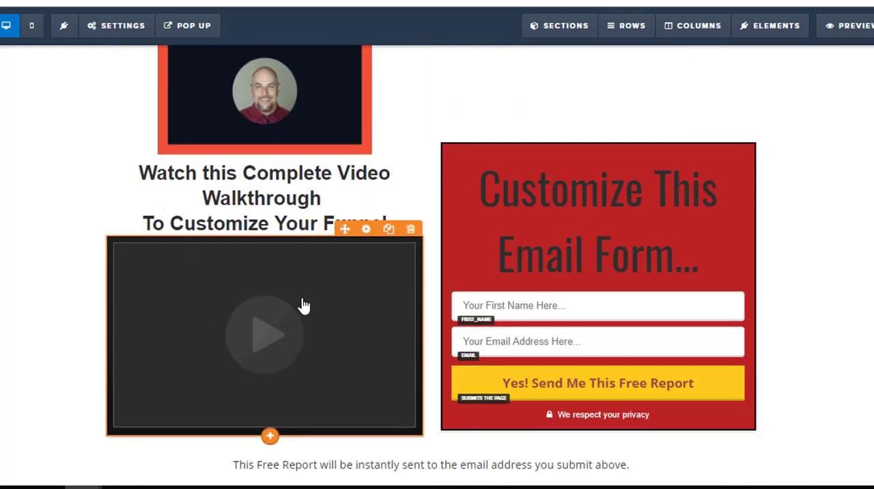
pyautogui.scroll(-2, 304, 306)
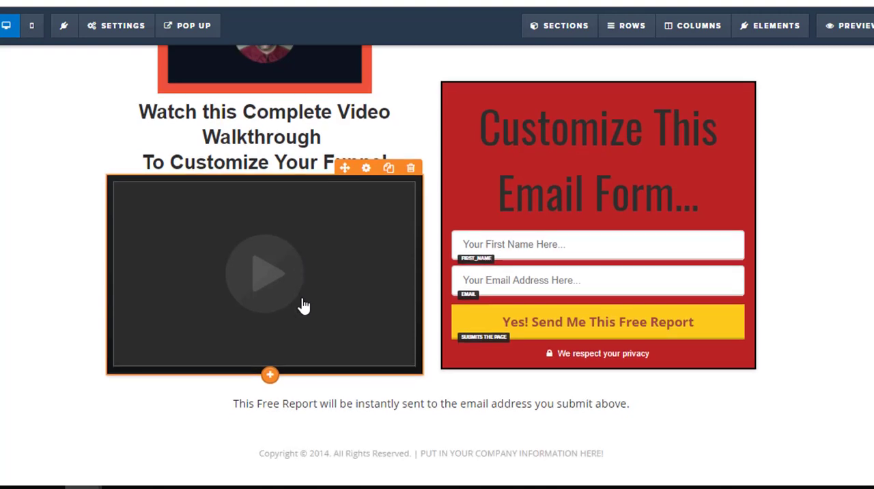
pyautogui.scroll(5, 304, 306)
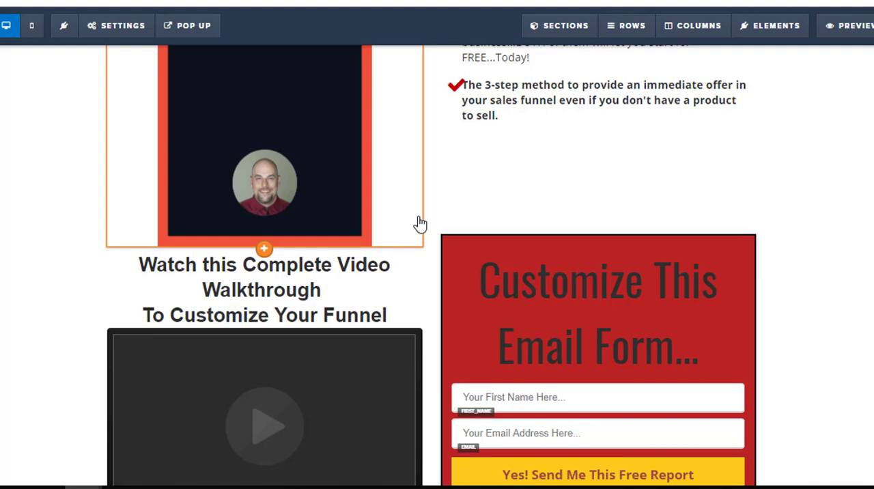
pyautogui.scroll(10, 421, 224)
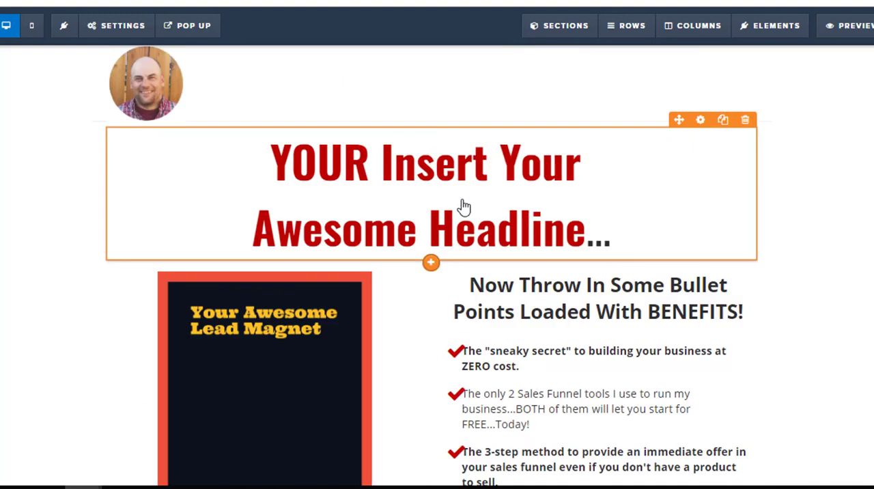